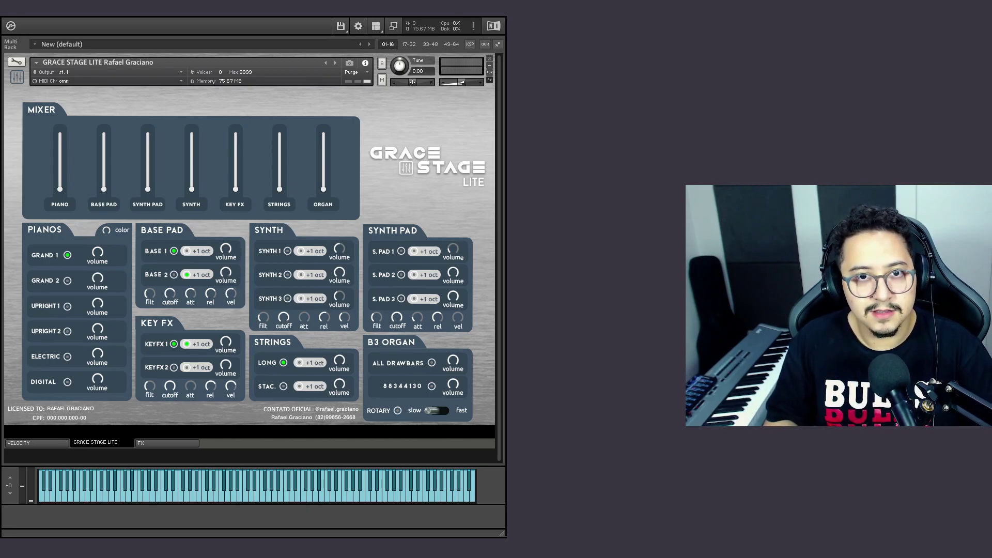
# Show the Libraries browser panel via Workspace > Browser (F1)
pyautogui.click(376, 28)
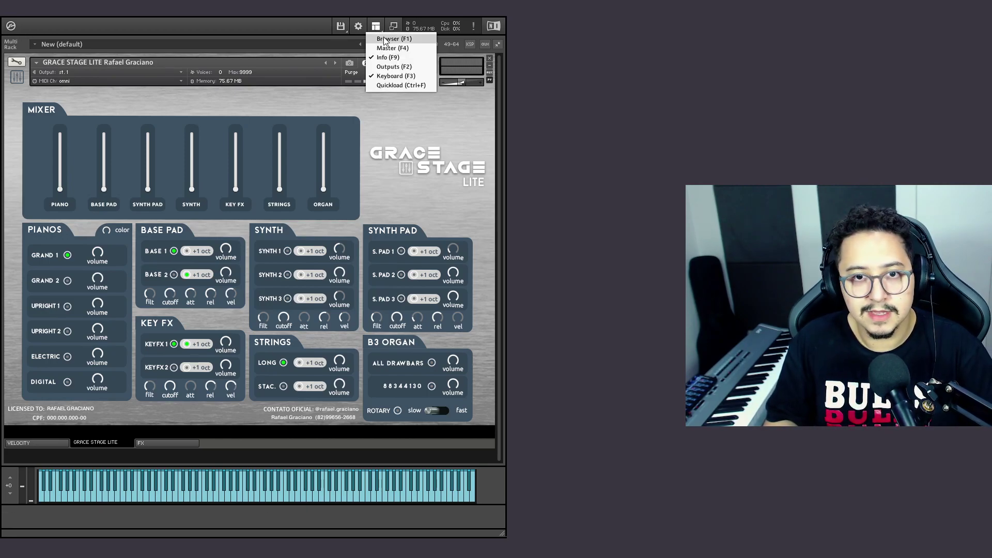
pyautogui.click(387, 39)
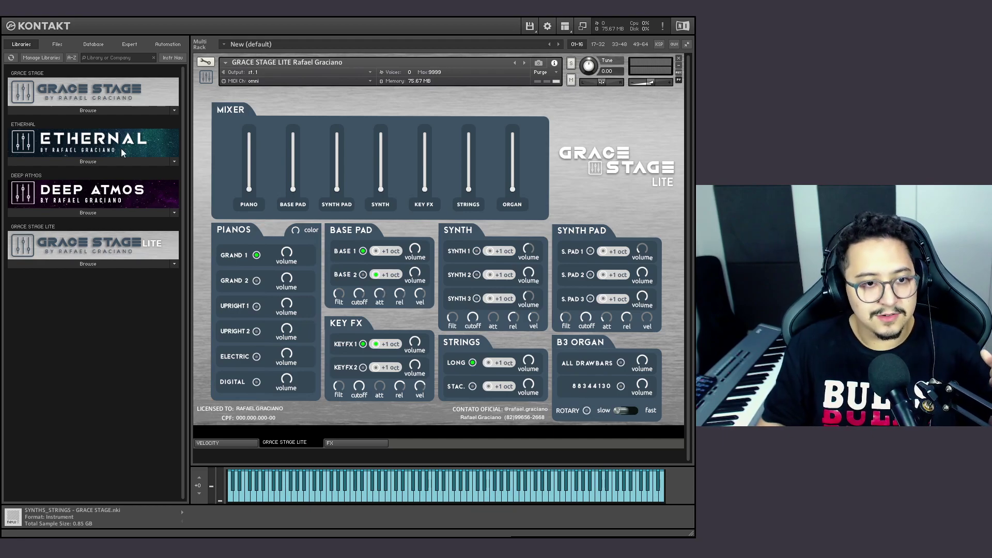
# List Grace Stage's instruments, load PIANOS, browse its Pianos A sounds, then remove it
pyautogui.click(122, 110)
pyautogui.click(225, 62)
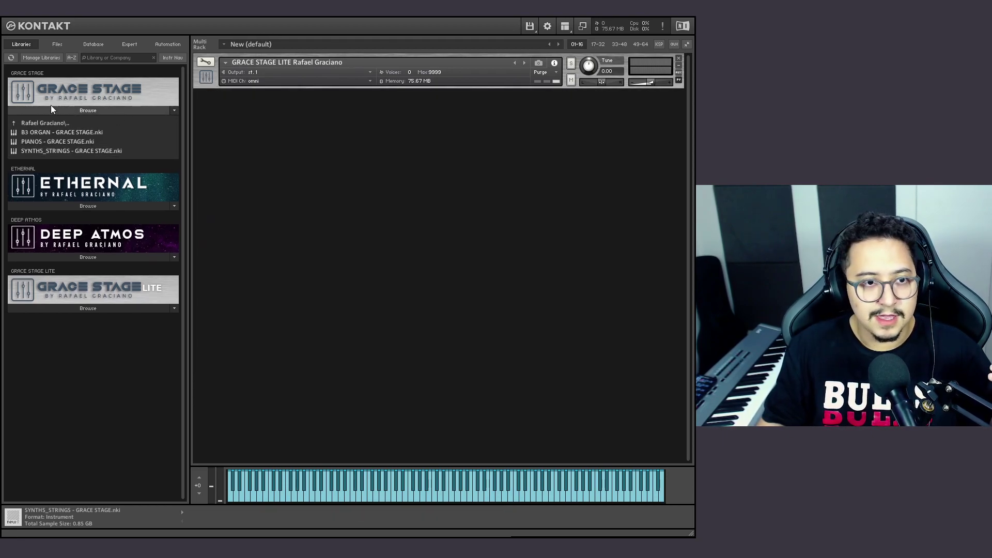
pyautogui.doubleClick(42, 141)
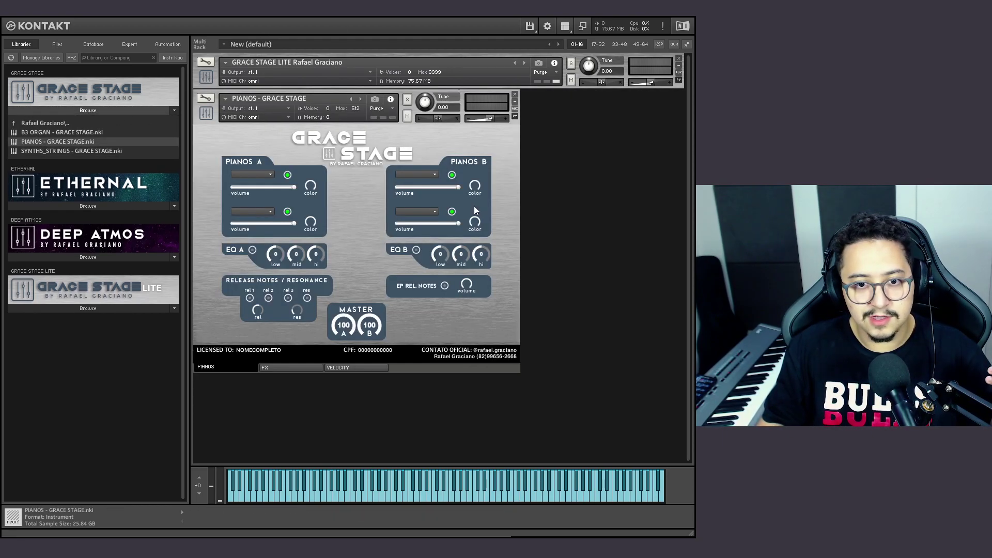
pyautogui.click(260, 174)
pyautogui.click(349, 222)
pyautogui.click(263, 212)
pyautogui.click(370, 207)
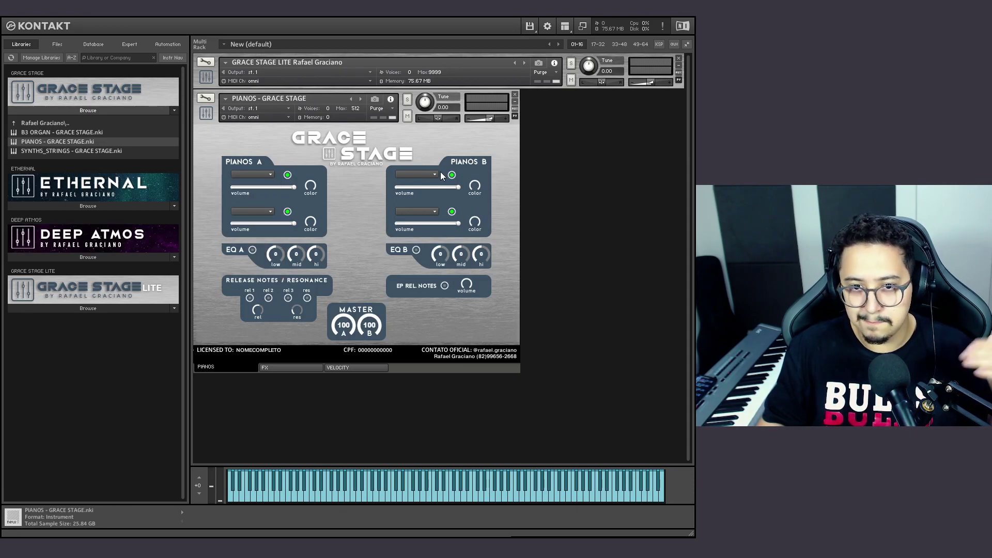
pyautogui.click(515, 94)
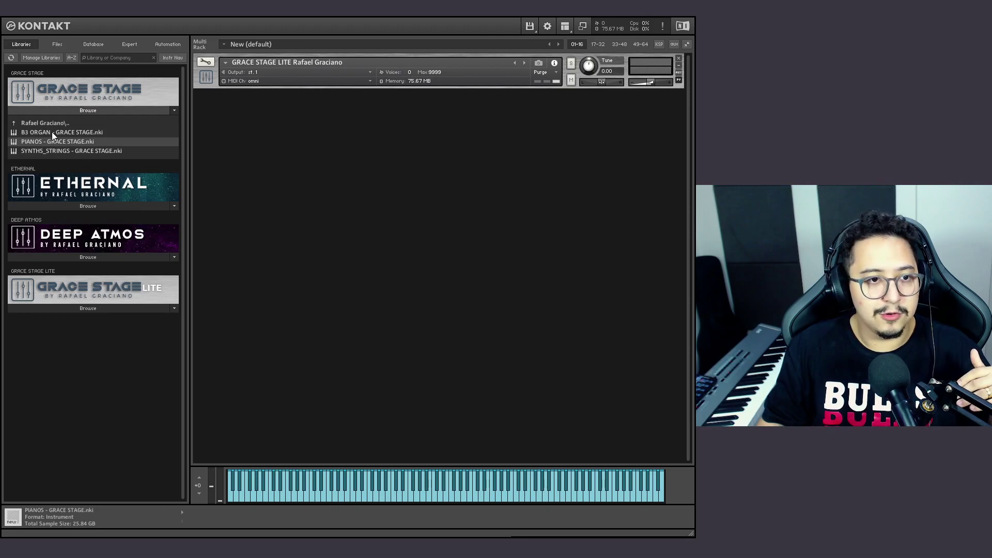
# Load and remove B3 ORGAN and SYNTHS_STRINGS, browsing its pad pages, then re-expand Grace Stage Lite
pyautogui.doubleClick(51, 131)
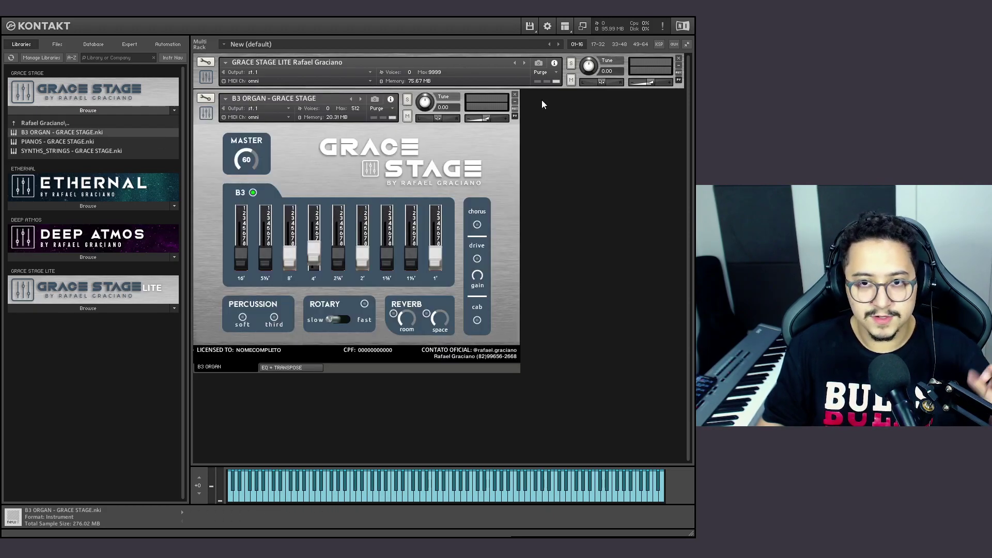
pyautogui.click(515, 95)
pyautogui.doubleClick(40, 150)
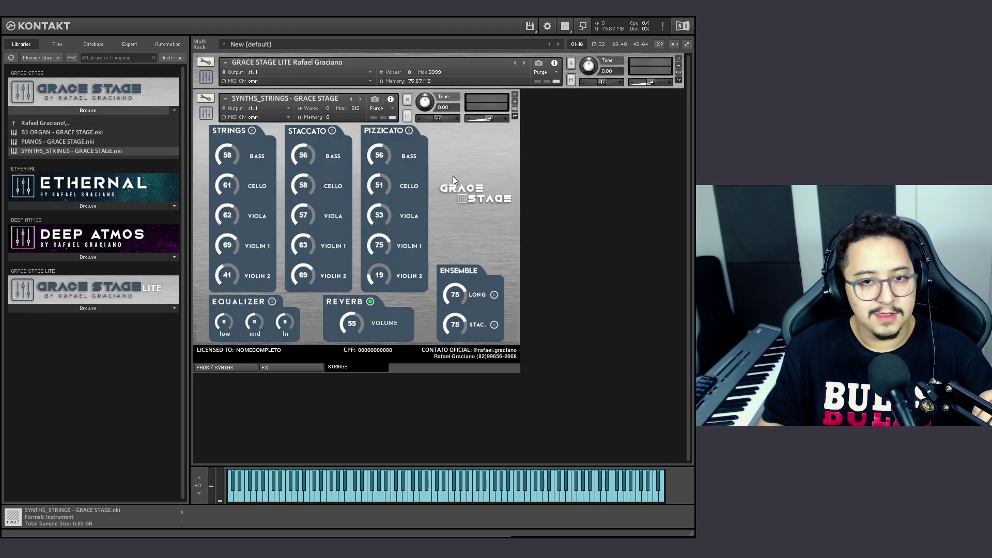
pyautogui.click(227, 369)
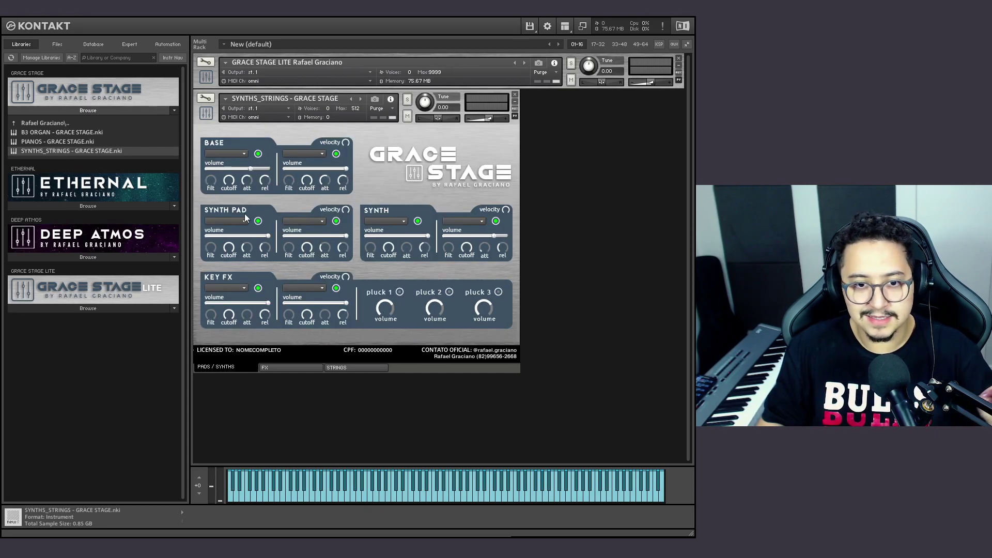
pyautogui.click(244, 154)
pyautogui.click(231, 220)
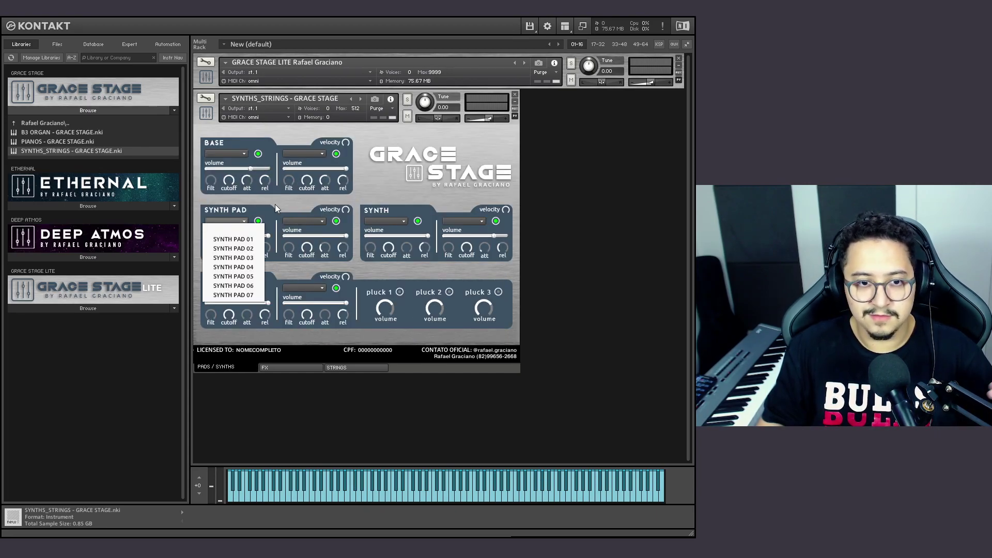
pyautogui.click(242, 289)
pyautogui.click(515, 95)
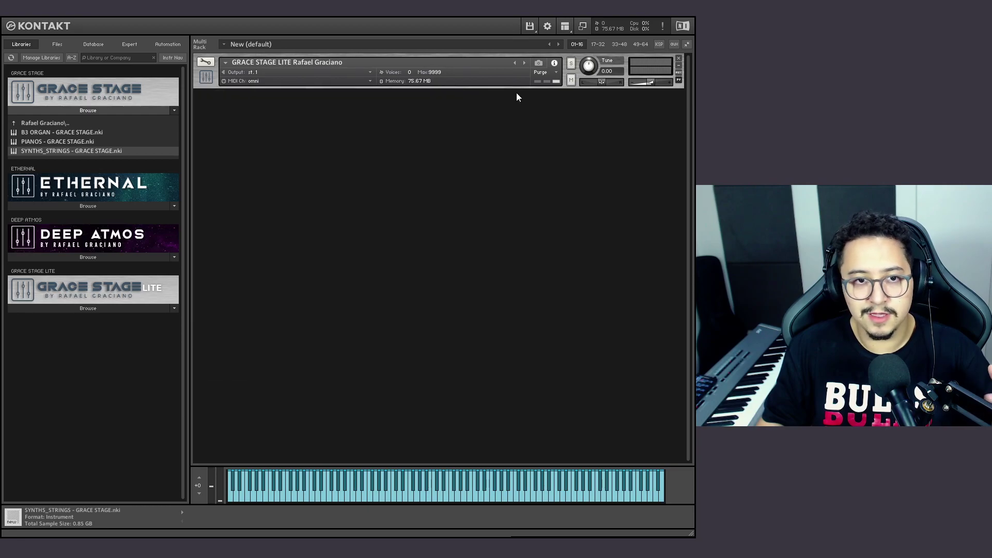
pyautogui.click(206, 78)
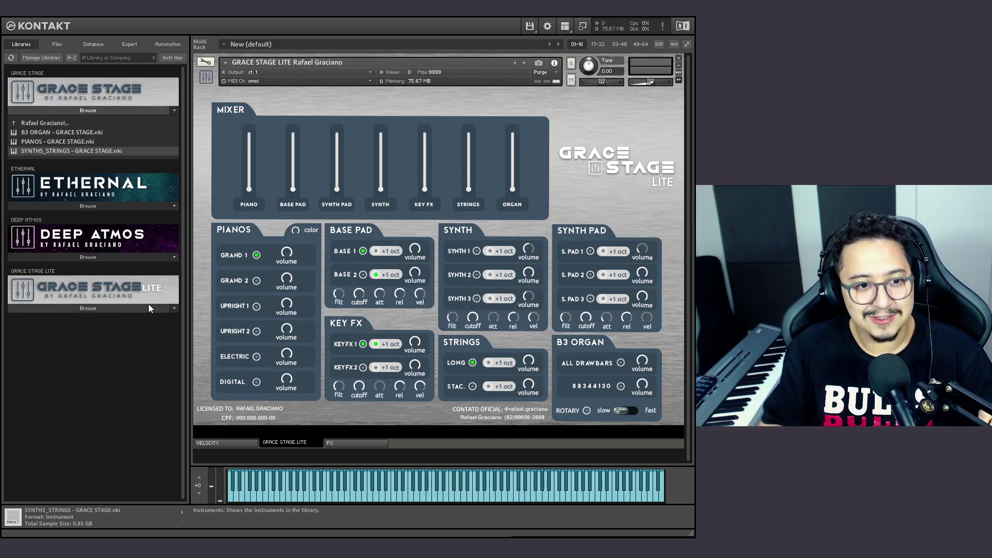
# Collapse the Grace Stage Browse list back to the library list
pyautogui.click(85, 111)
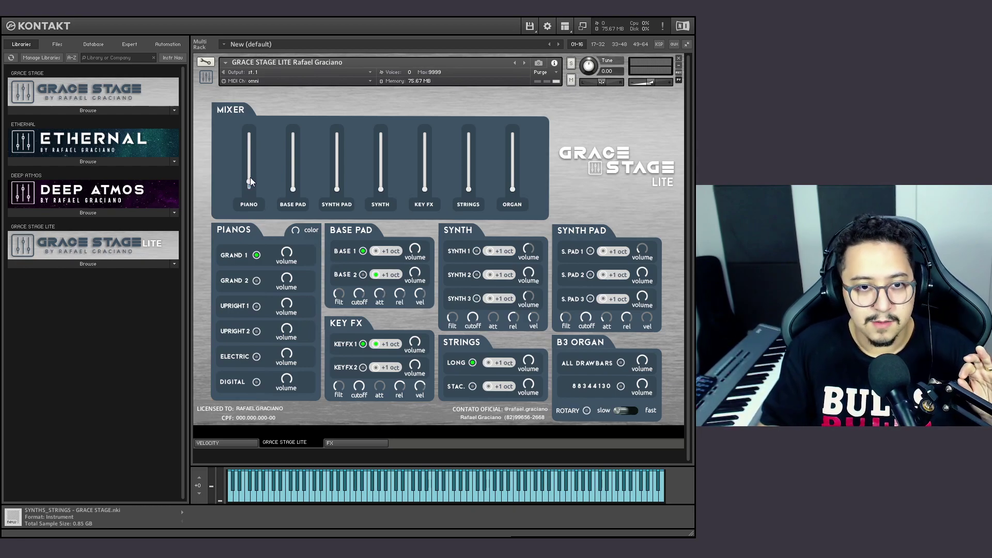
# Review the FX page, then show the linear velocity curve page
pyautogui.click(350, 444)
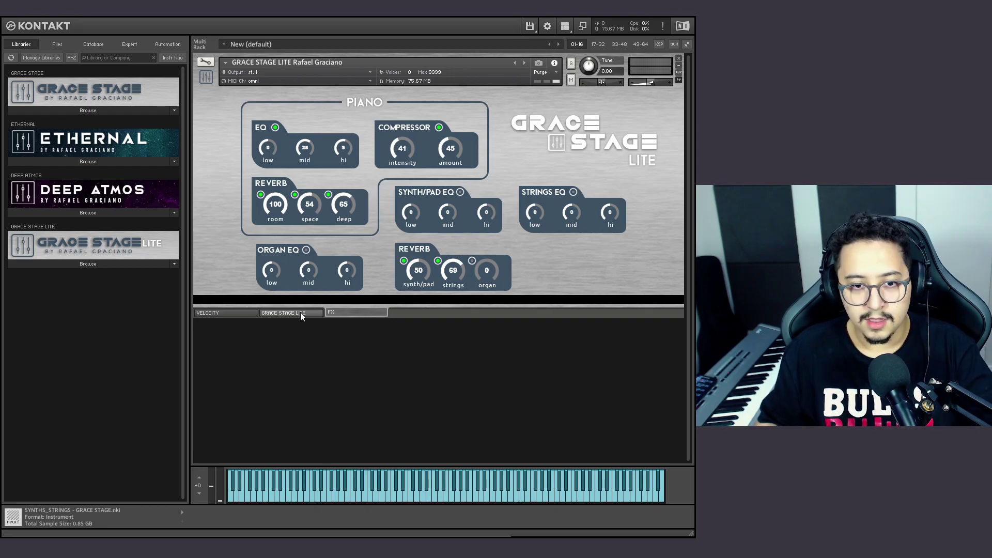
pyautogui.click(224, 314)
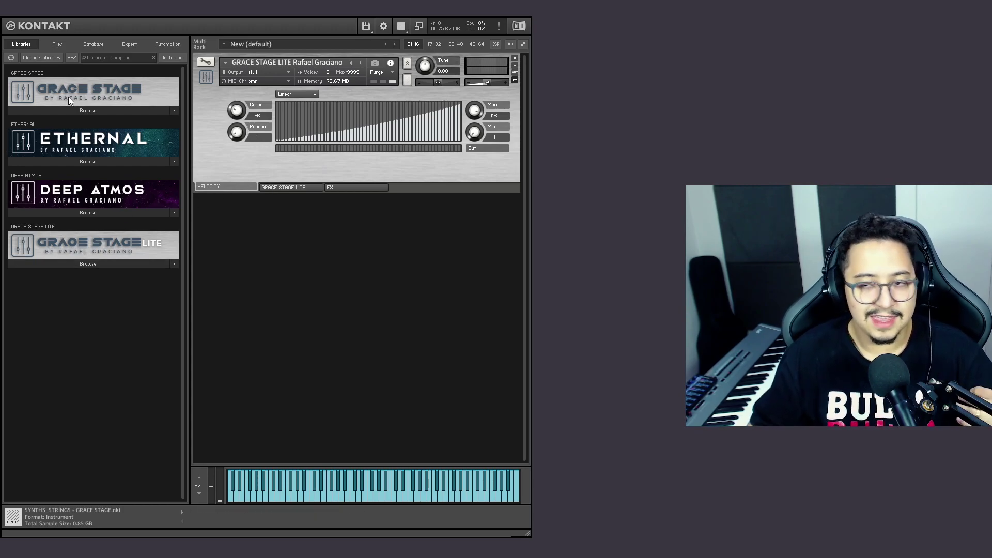
# Return to the main page, raise the PIANO fader to maximum and switch Grand 1 off
pyautogui.click(283, 188)
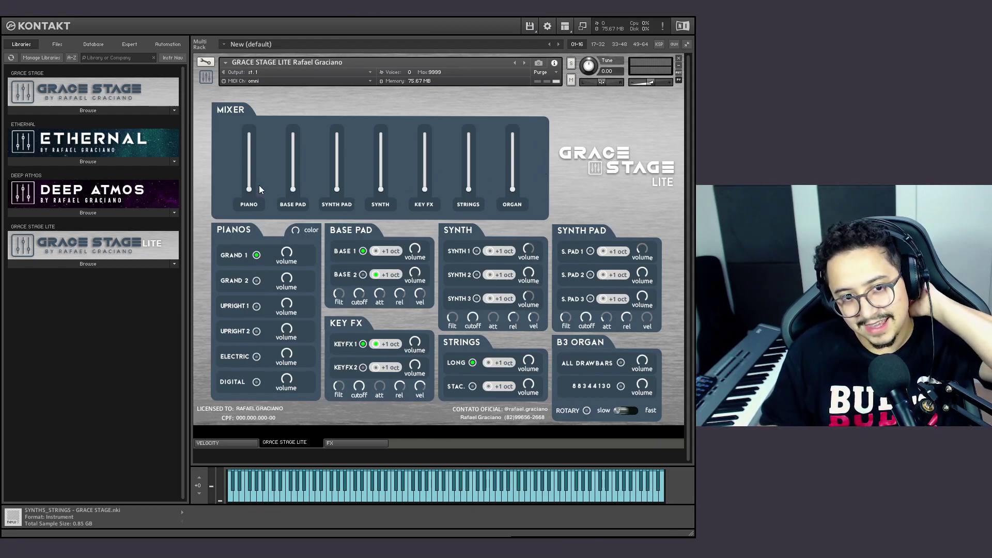
pyautogui.moveTo(248, 192); pyautogui.dragTo(249, 129)
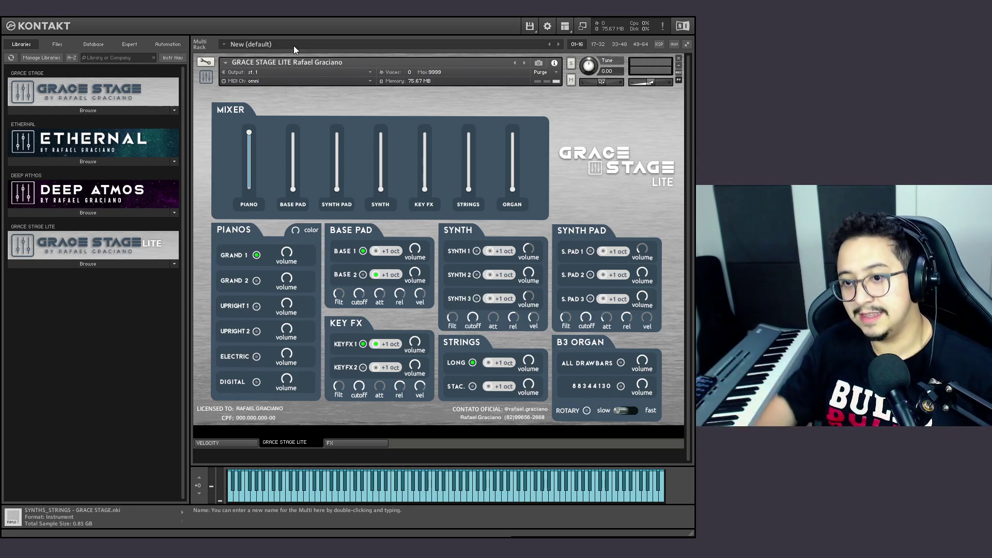
pyautogui.click(256, 255)
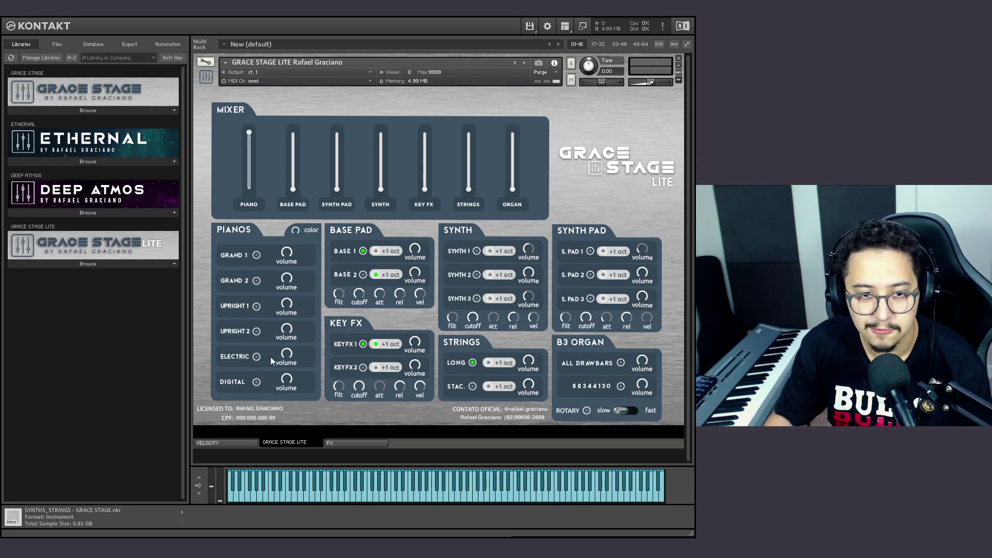
pyautogui.click(257, 255)
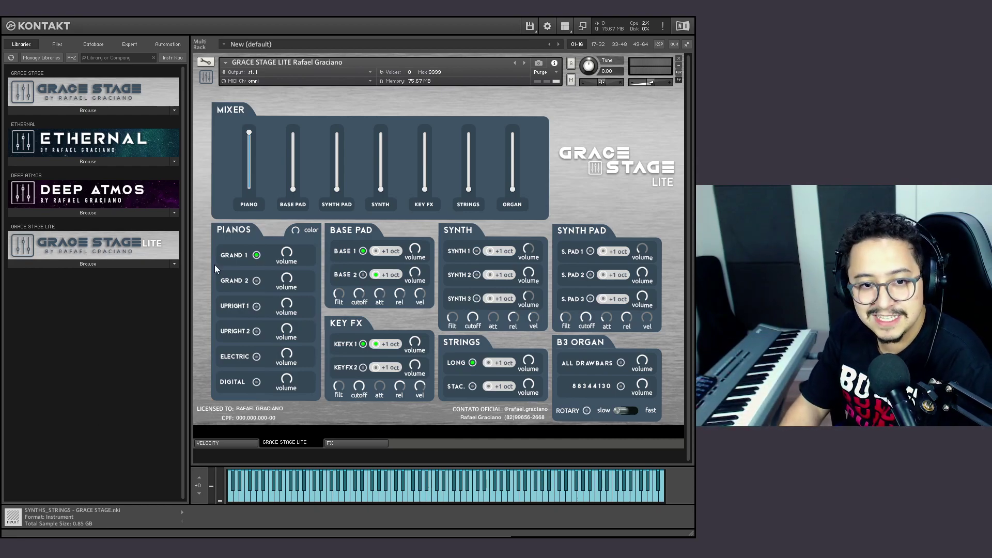
# Turn the GRAND 1 piano off and switch GRAND 2 on
pyautogui.click(257, 256)
pyautogui.click(257, 281)
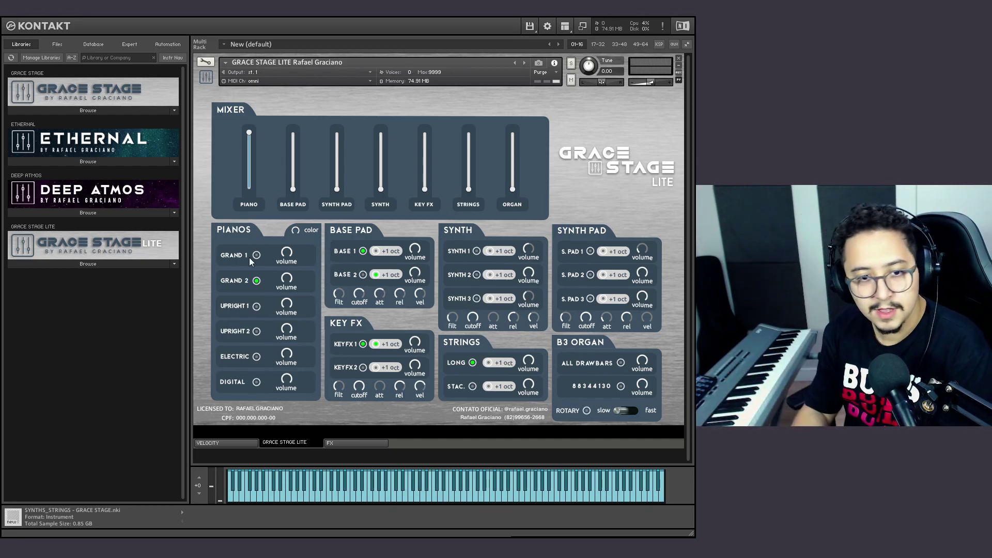
# Audition Upright 1, Upright 2 and Electric pianos, ending on the Digital piano layer
pyautogui.click(257, 307)
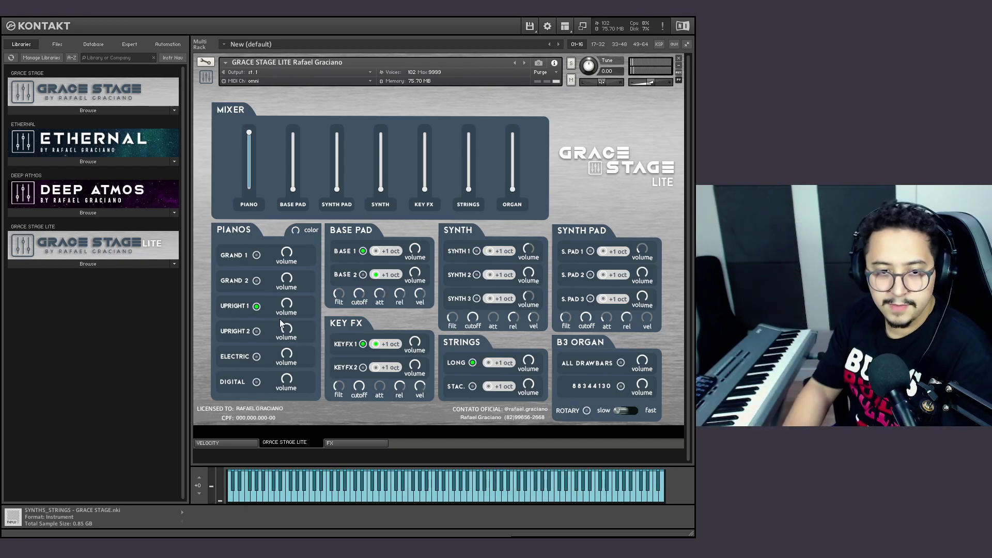
pyautogui.click(256, 331)
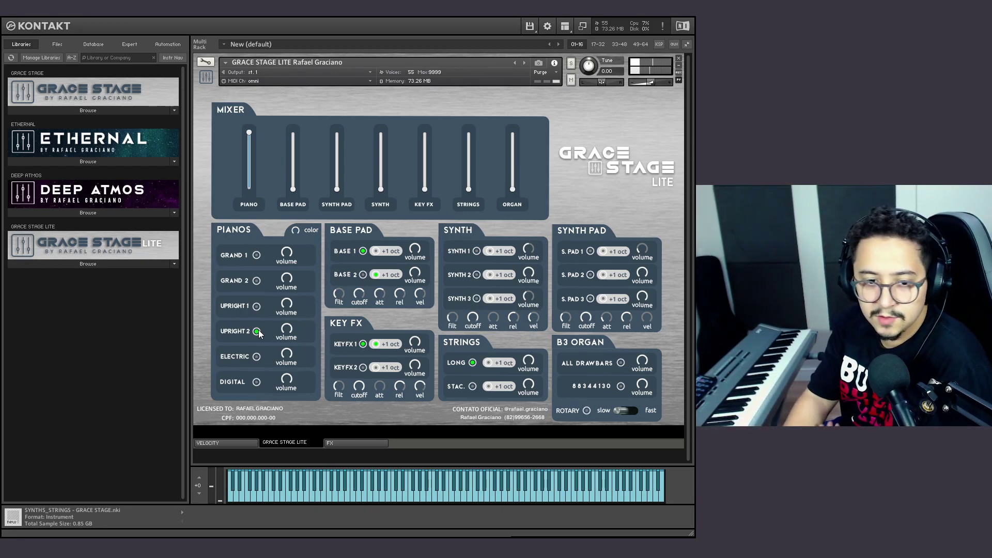
pyautogui.click(257, 331)
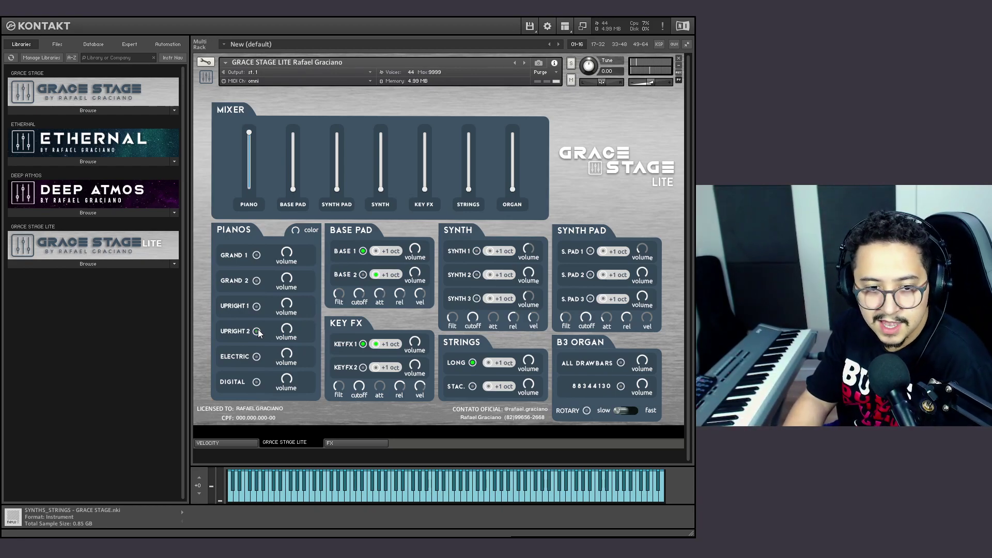
pyautogui.click(257, 356)
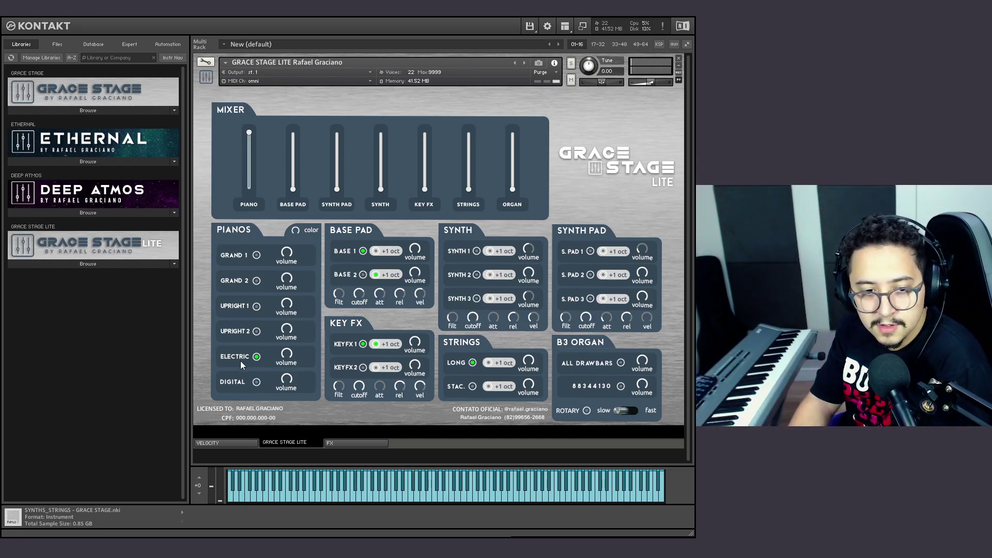
pyautogui.click(256, 356)
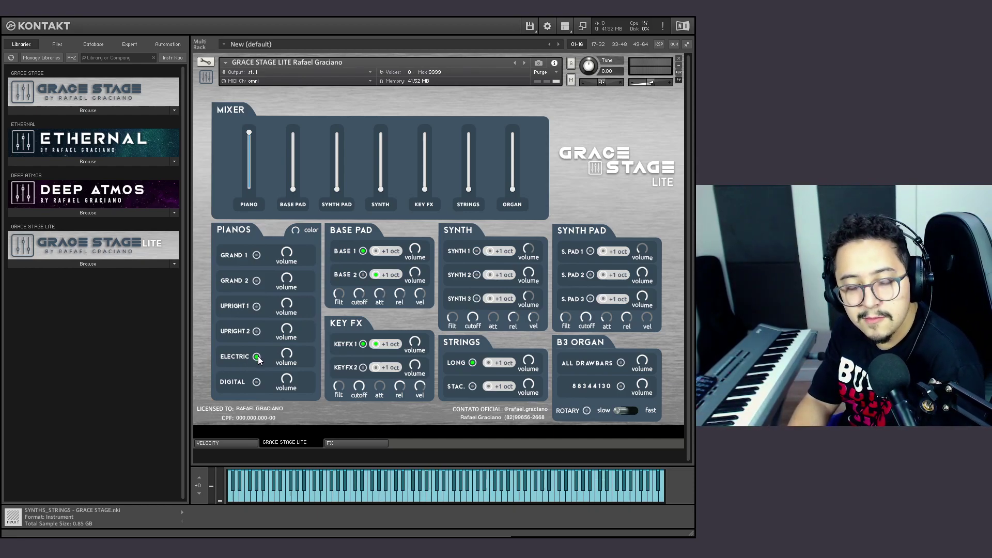
pyautogui.click(257, 383)
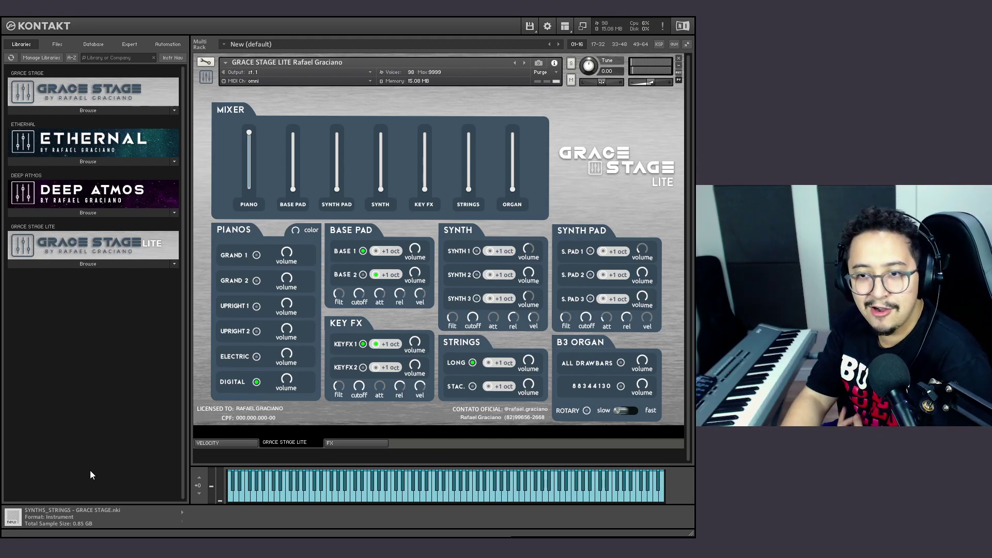
# Switch the DIGITAL piano toggle off in the PIANOS section
pyautogui.click(256, 382)
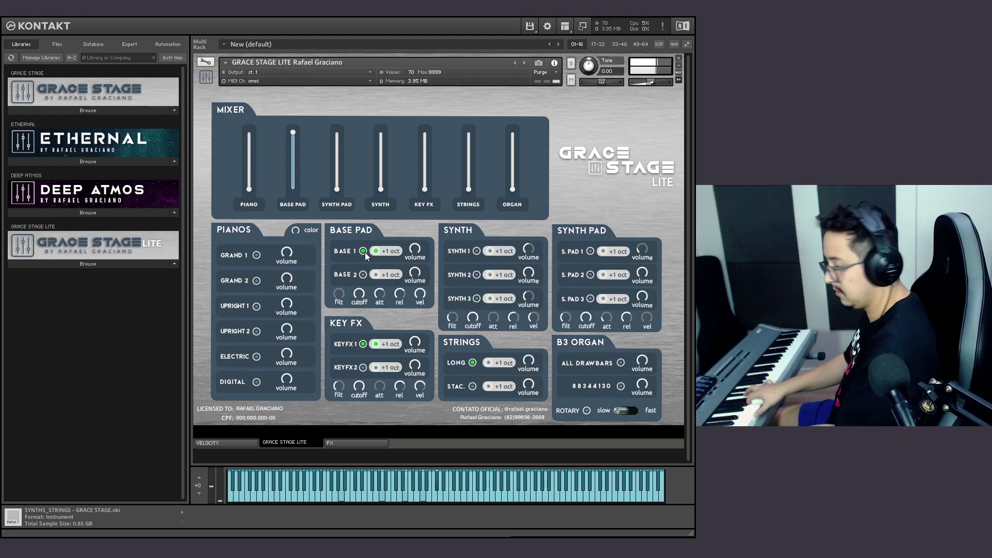
# Turn off the BASE 1 toggle, leaving BASE 2 on
pyautogui.click(363, 251)
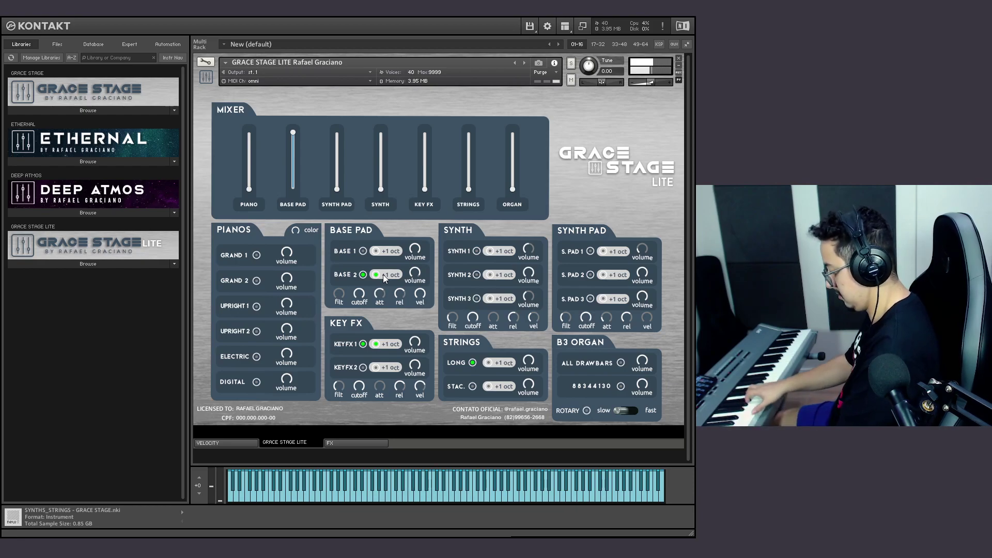
# Re-enable the BASE 1 toggle in the BASE PAD section
pyautogui.click(362, 251)
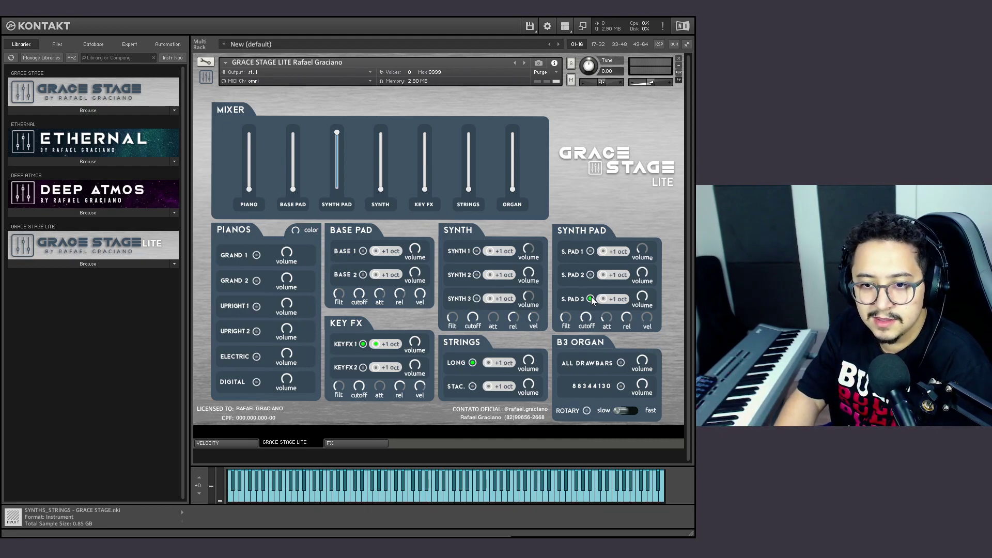
# Audition the S.Pad 3 layer, then switch to S.Pad 2 and play
pyautogui.click(605, 298)
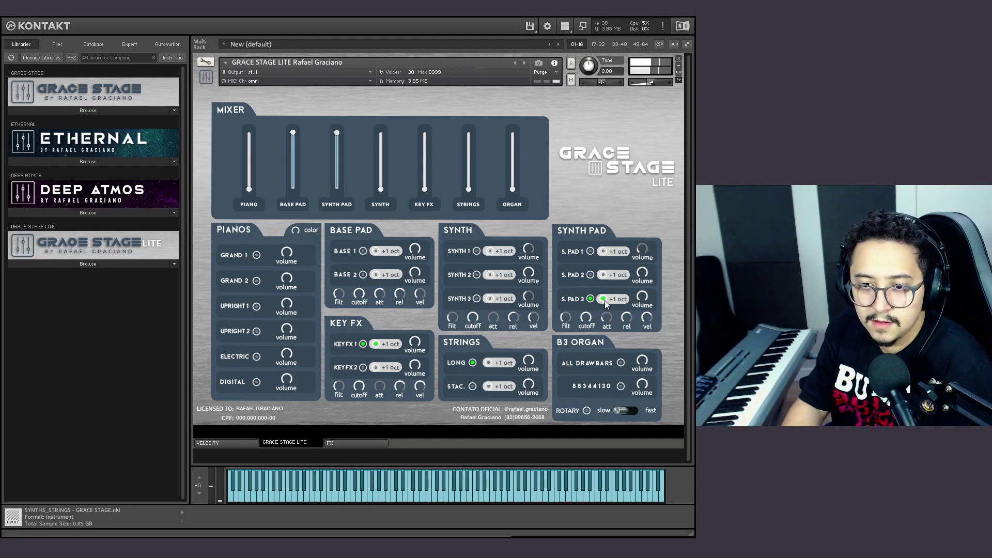
pyautogui.click(601, 274)
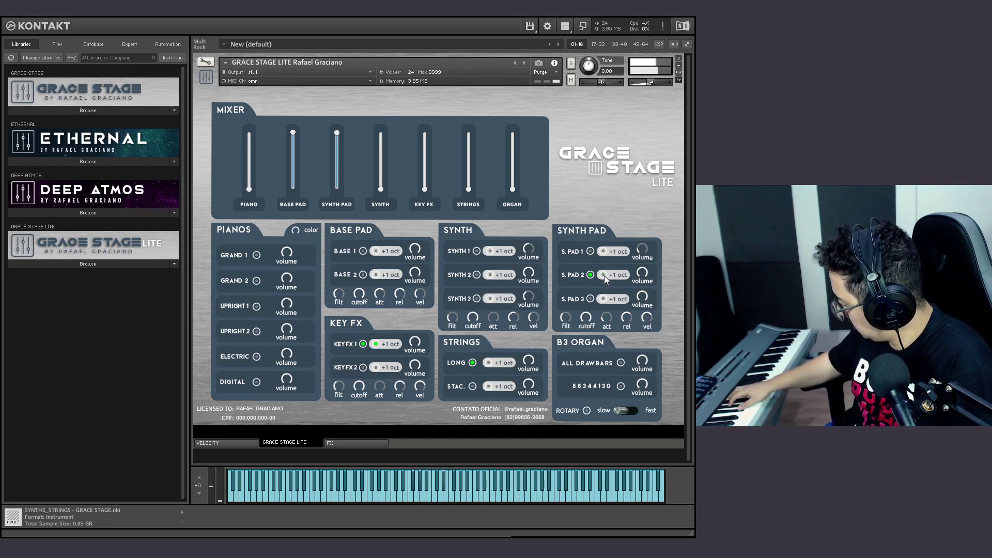
# Turn off S.Pad 2 and layer S.Pad 3 with S.Pad 1
pyautogui.click(590, 275)
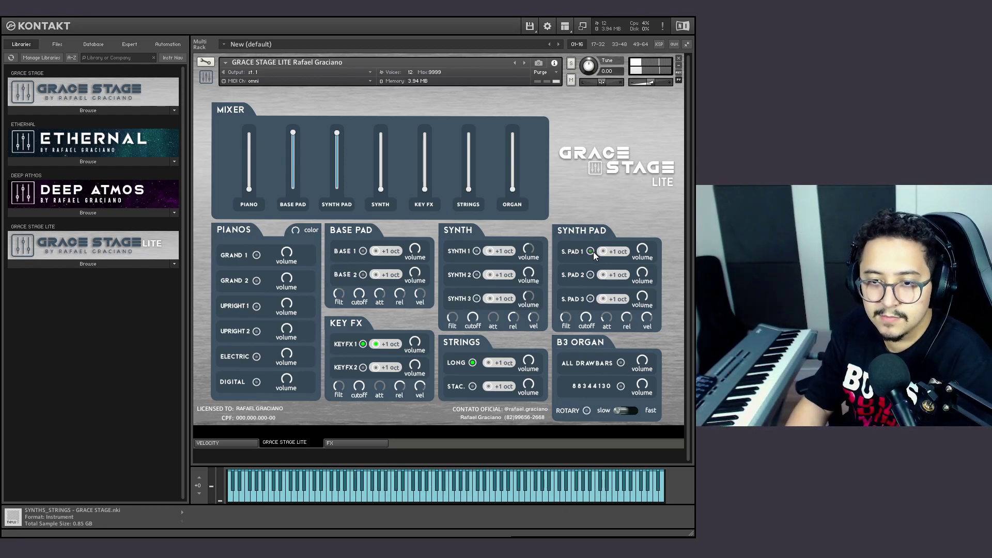
pyautogui.click(598, 300)
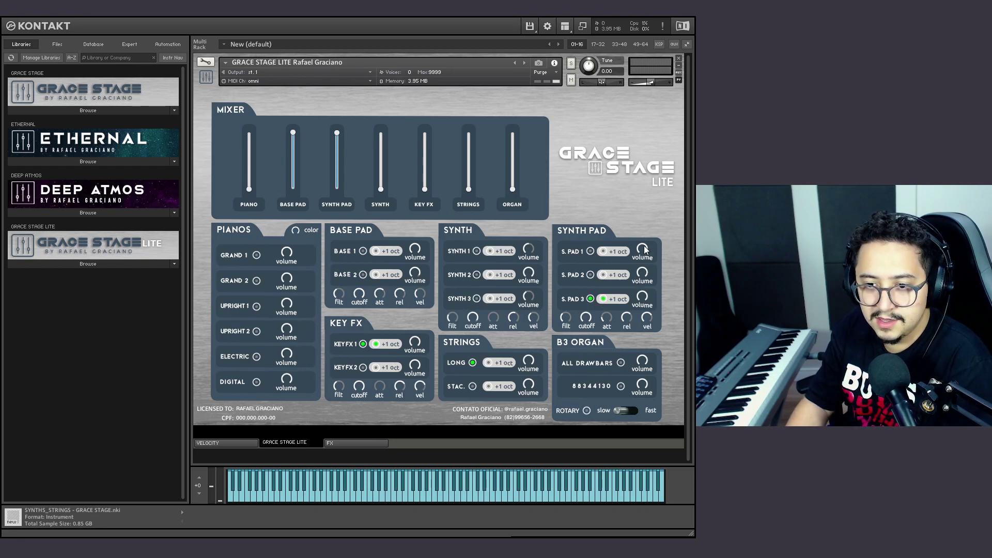
pyautogui.click(603, 253)
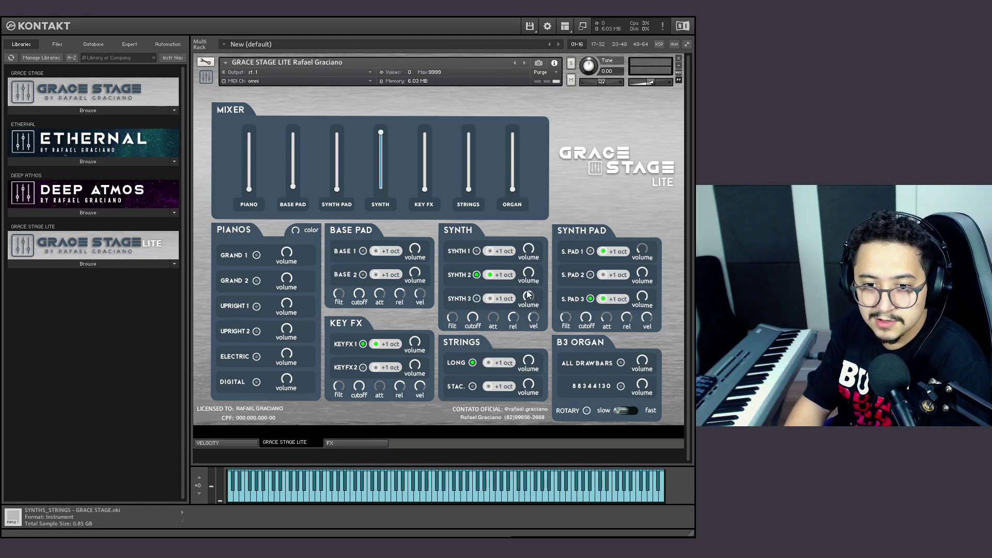
# Flip the SYNTH layer toggle so Synth 3 ends up switched on
pyautogui.click(493, 253)
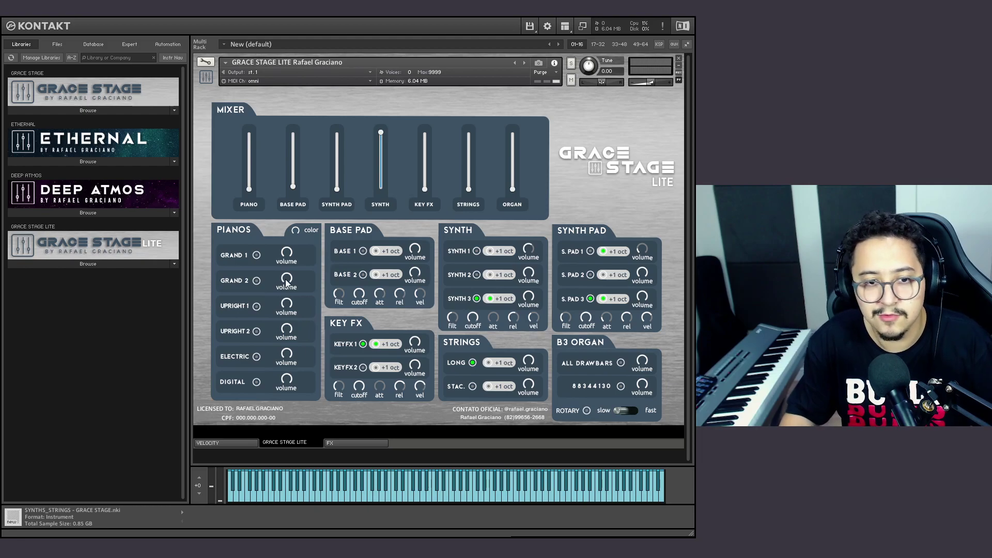
# Switch on the Grand 1 piano layer in the Pianos section
pyautogui.click(256, 255)
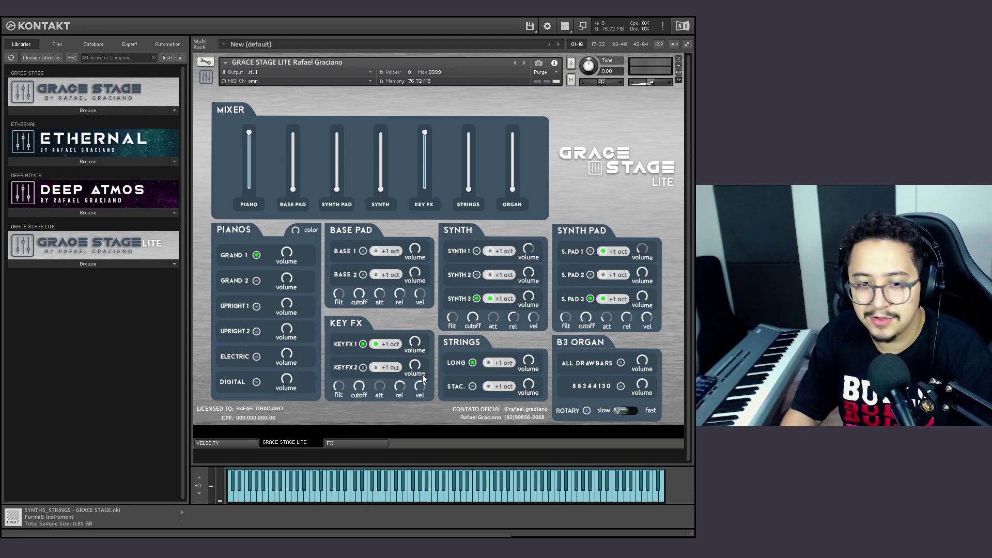
# Toggle the KEYFX 1 layer on, then switch it back off
pyautogui.click(374, 345)
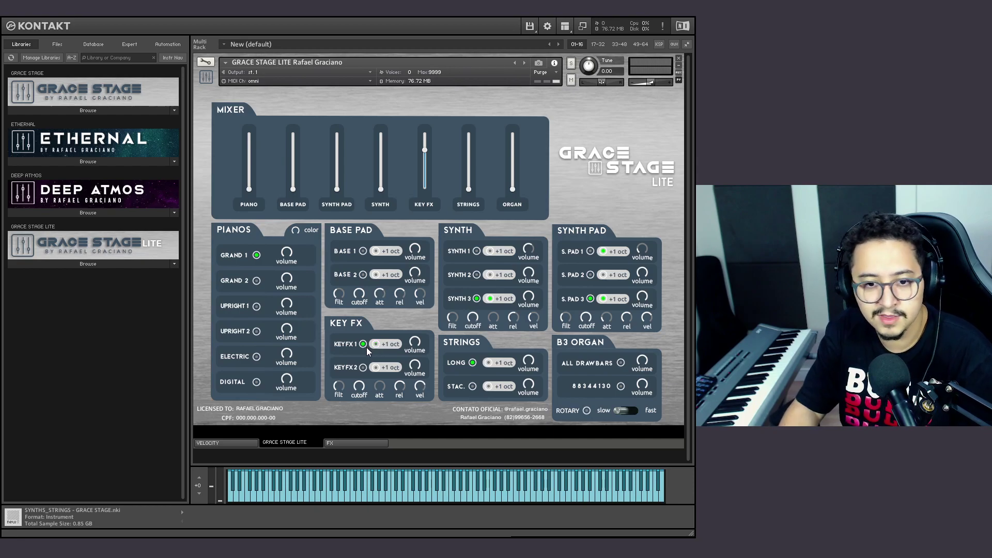
pyautogui.click(363, 345)
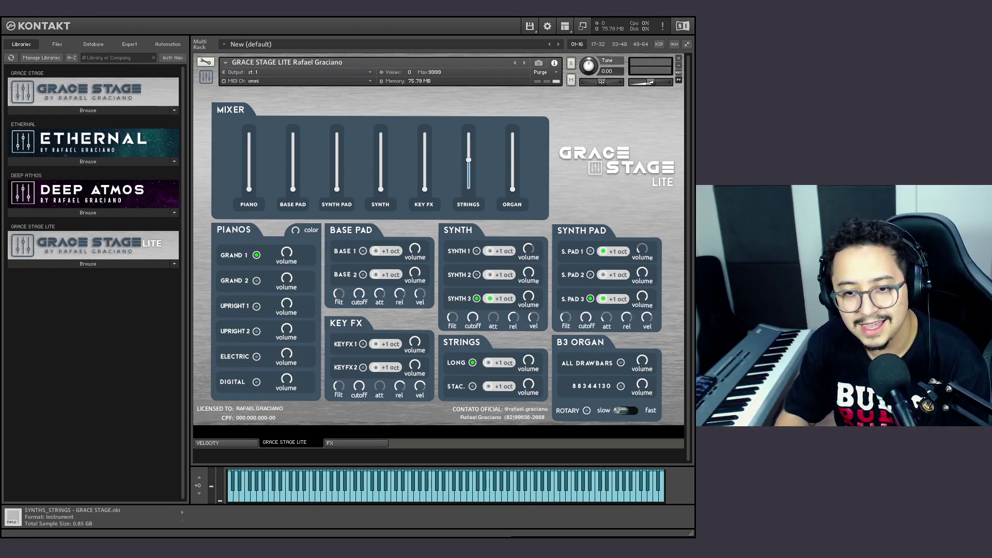
# Switch on the Strings Long layer
pyautogui.click(473, 364)
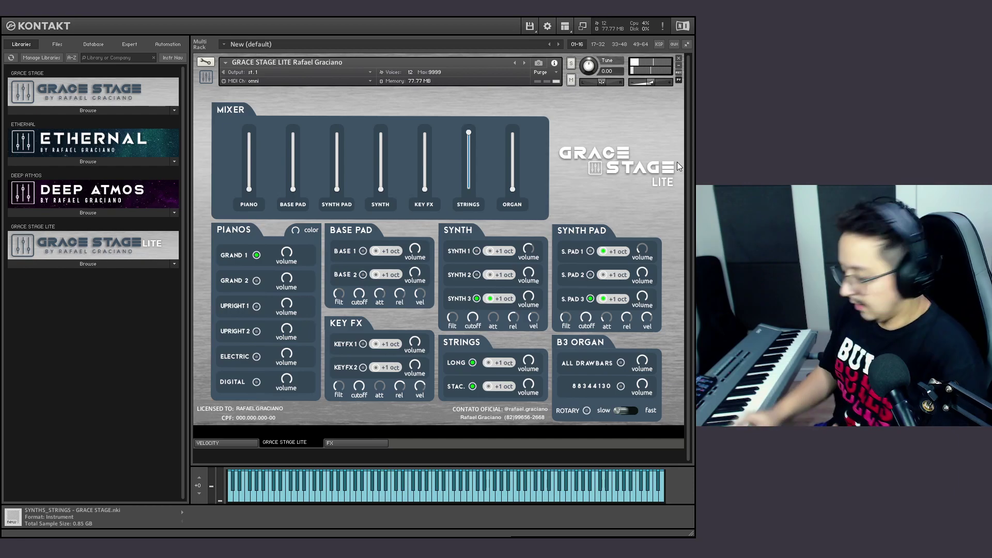
# Turn off staccato strings and drop the Strings fader to silence
pyautogui.click(473, 386)
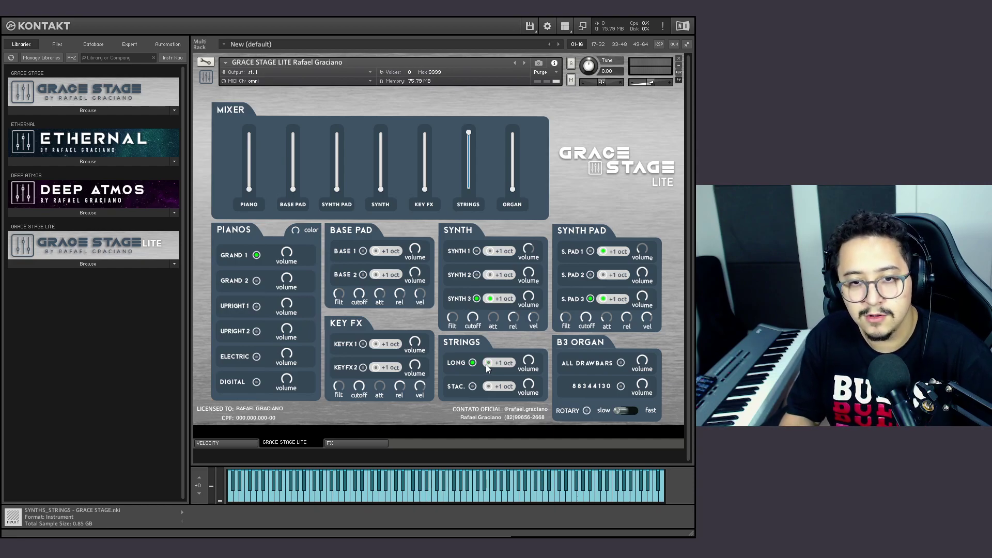
pyautogui.moveTo(471, 132); pyautogui.dragTo(476, 150)
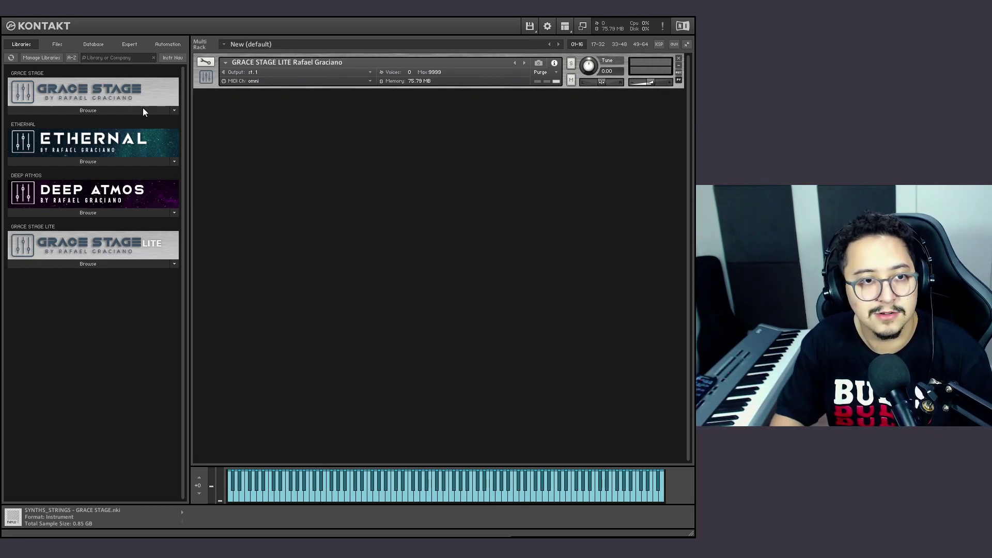
# Load B3 ORGAN - GRACE STAGE.nki and raise its 8', 4' and 16' drawbars
pyautogui.click(91, 110)
pyautogui.doubleClick(55, 134)
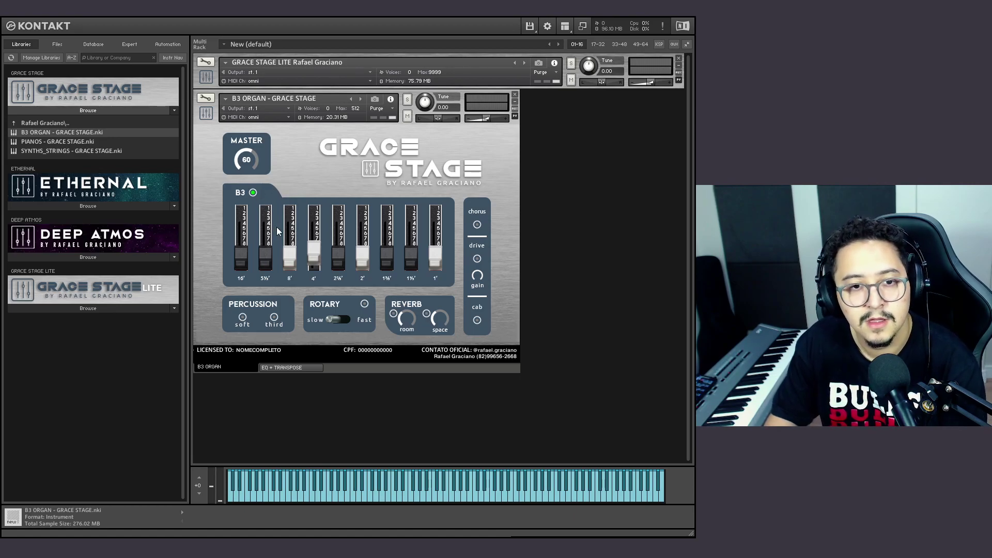
pyautogui.moveTo(313, 255); pyautogui.dragTo(312, 214)
pyautogui.moveTo(290, 255); pyautogui.dragTo(298, 216)
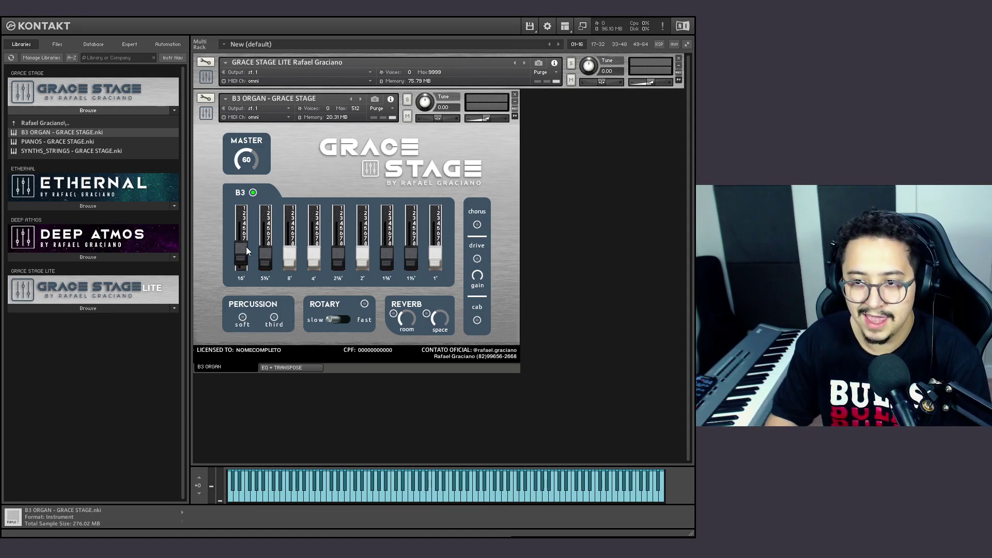
pyautogui.moveTo(245, 254); pyautogui.dragTo(272, 227)
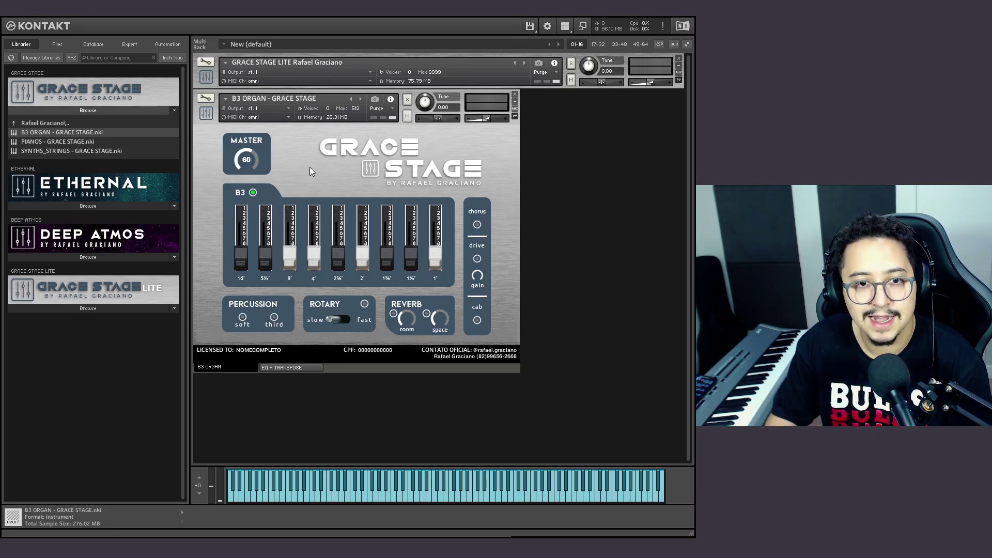
# Set the organ rotary to fast and use the 88344130 registration instead of All Drawbars
pyautogui.click(203, 77)
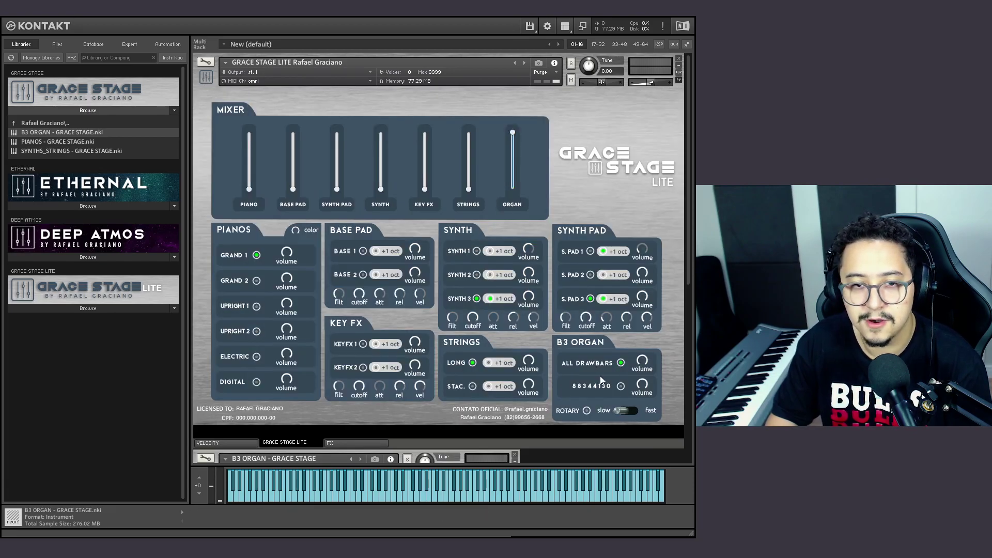
pyautogui.click(205, 78)
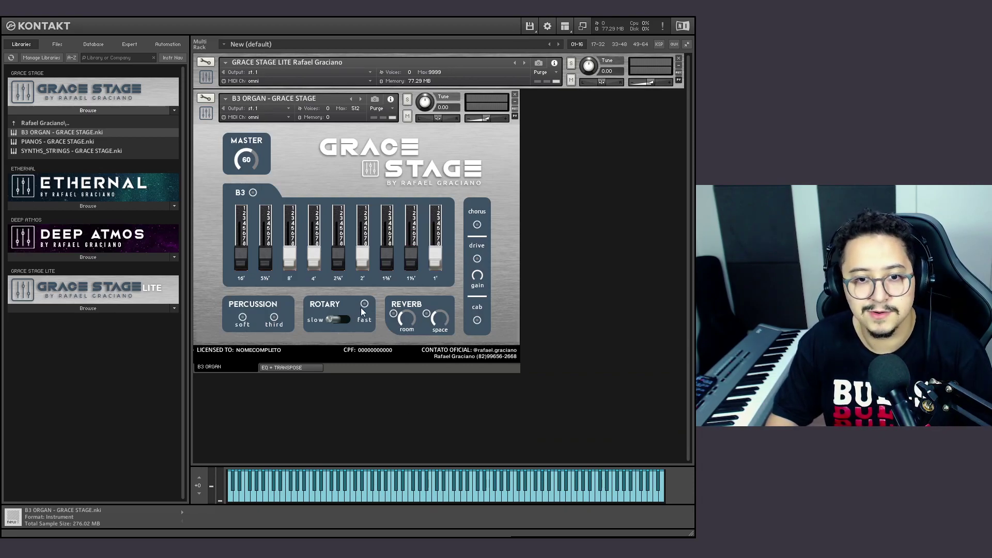
pyautogui.click(206, 113)
pyautogui.click(204, 75)
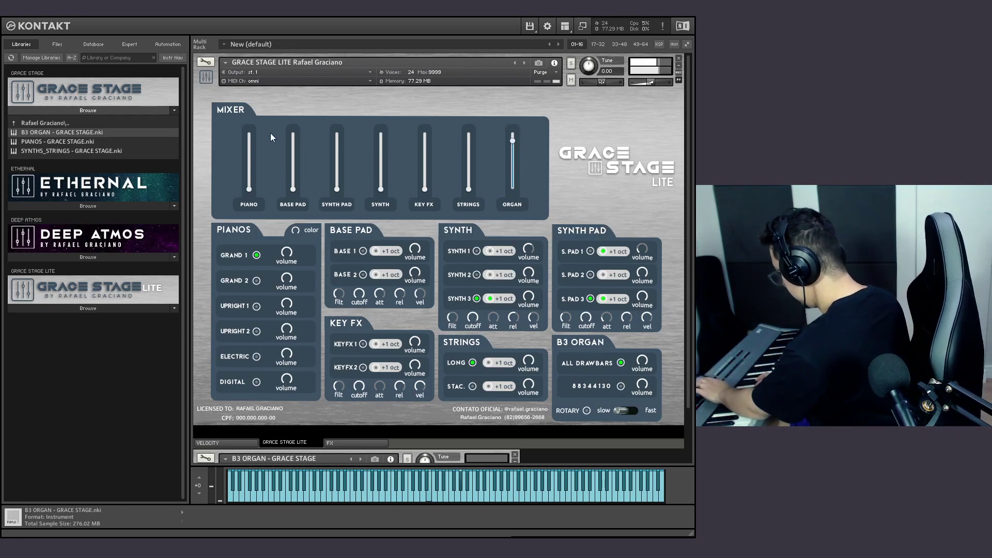
pyautogui.click(625, 410)
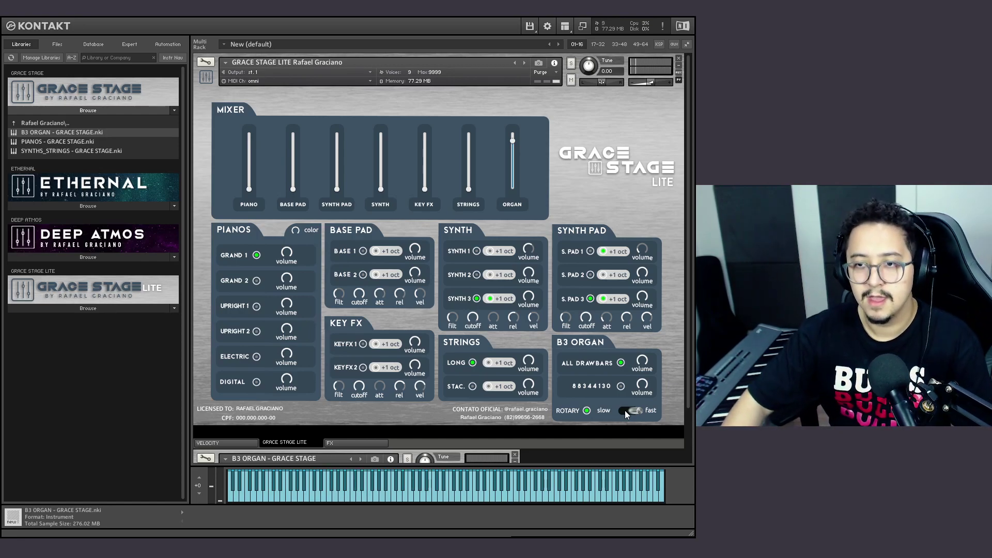
pyautogui.click(622, 363)
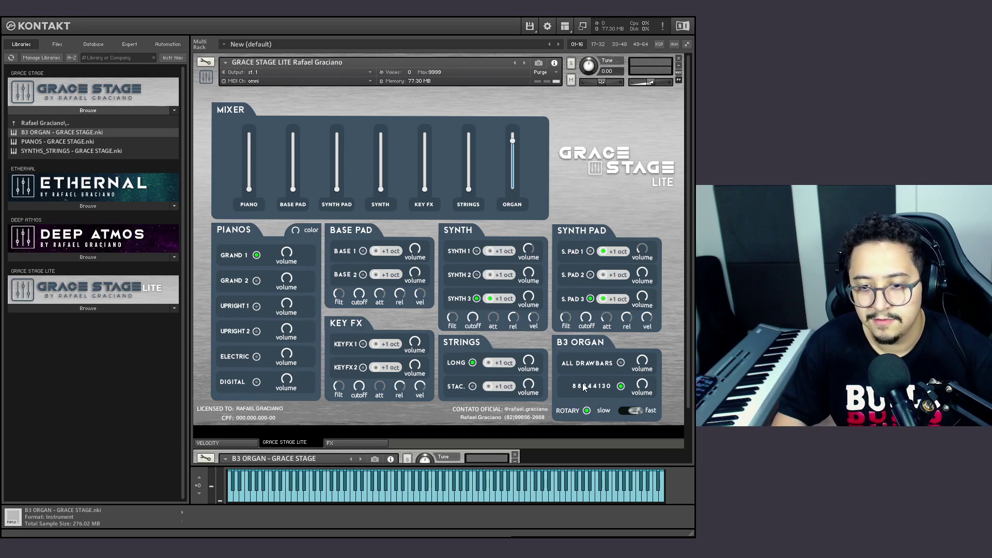
# Raise the B3 Organ's 4', 2' and 1⅗' drawbars, then adjust two controls on the right
pyautogui.scroll(-2, 686, 296)
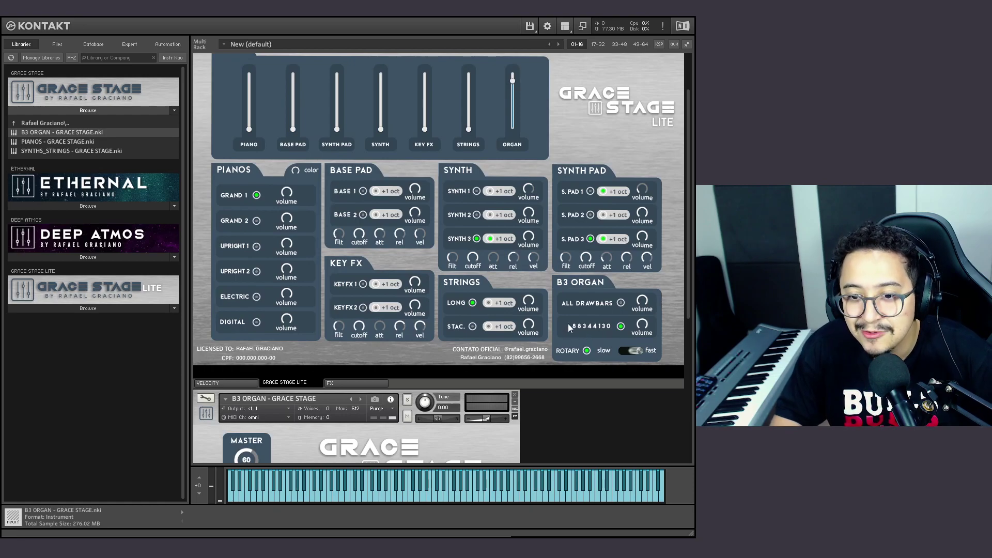
pyautogui.scroll(-2, 687, 278)
pyautogui.scroll(-3, 687, 278)
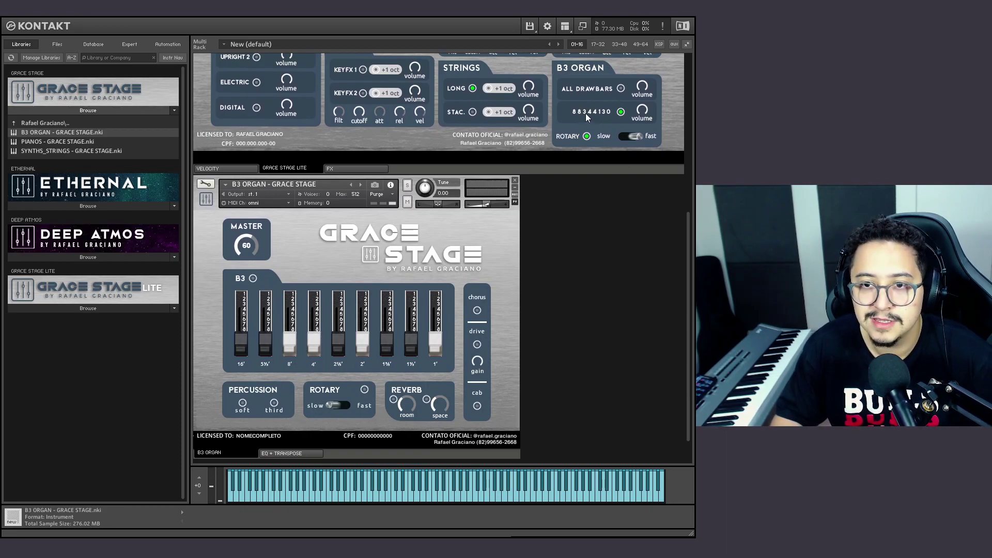
pyautogui.moveTo(315, 345); pyautogui.dragTo(321, 272)
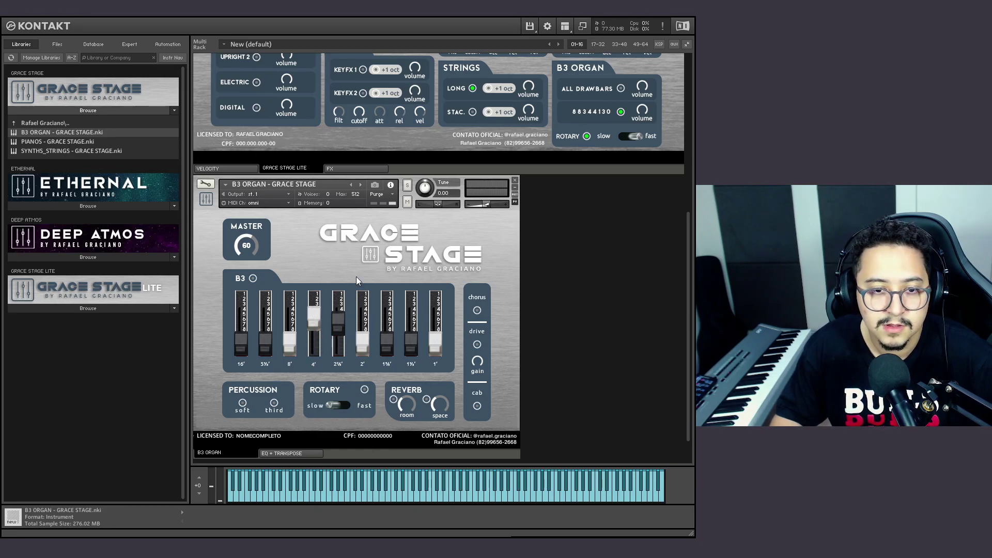
pyautogui.moveTo(373, 343); pyautogui.dragTo(373, 305)
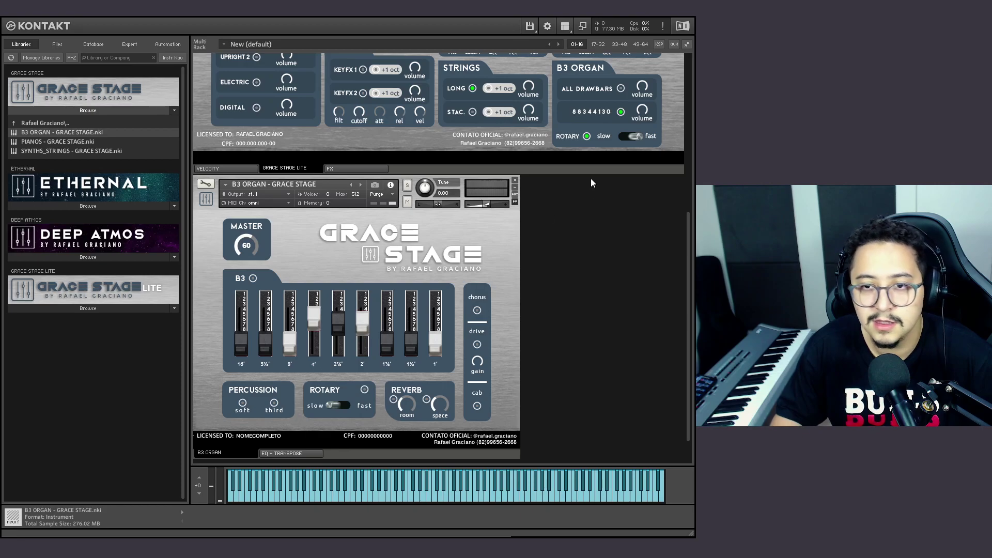
pyautogui.moveTo(387, 346); pyautogui.dragTo(388, 314)
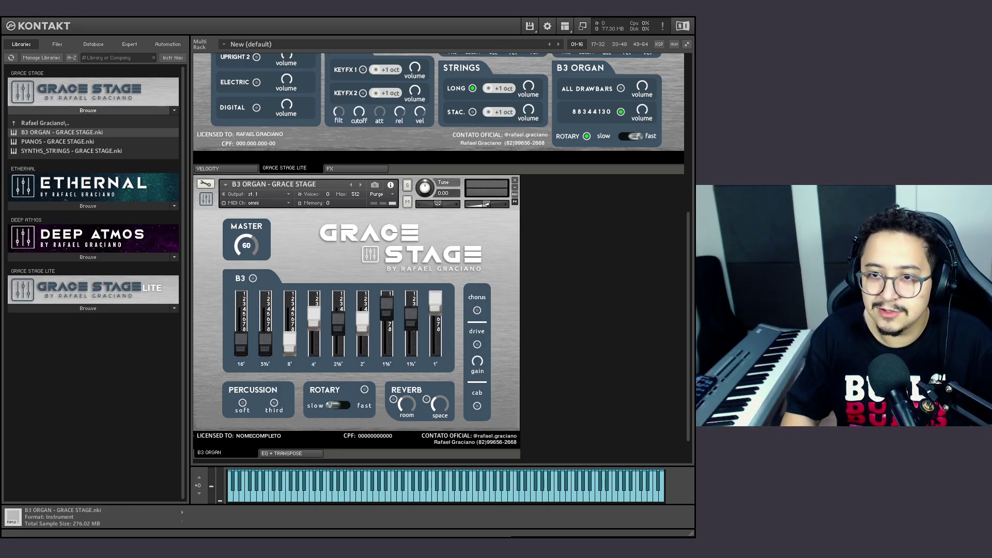
pyautogui.moveTo(687, 292); pyautogui.dragTo(692, 313)
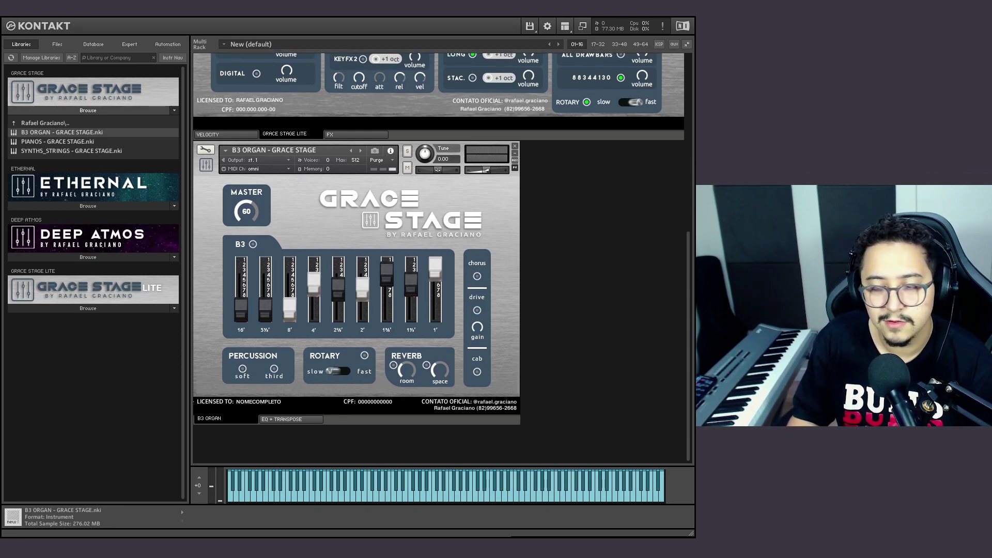
pyautogui.moveTo(692, 285); pyautogui.dragTo(686, 228)
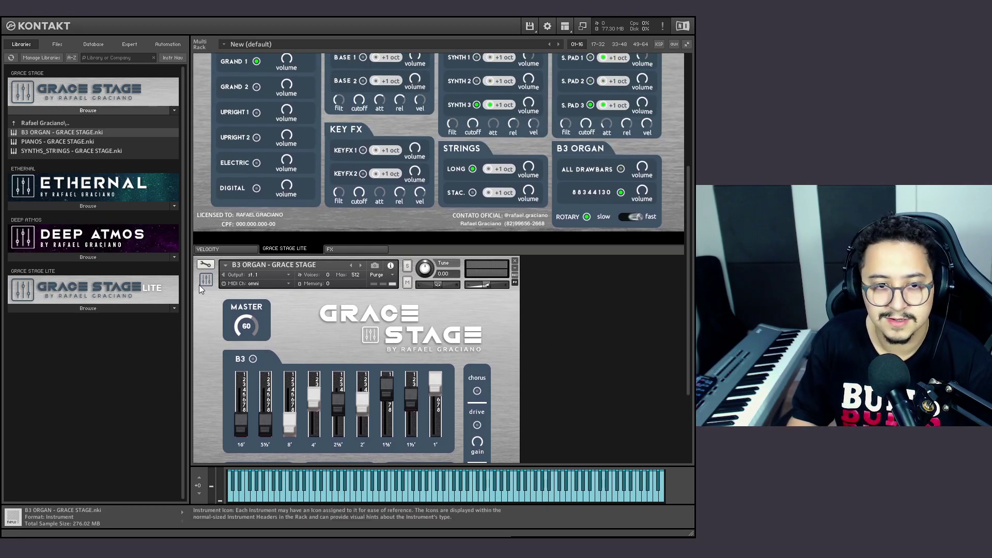
# Collapse the B3 Organ instrument to its header, bringing Grace Stage Lite's full mixer back into view
pyautogui.click(204, 282)
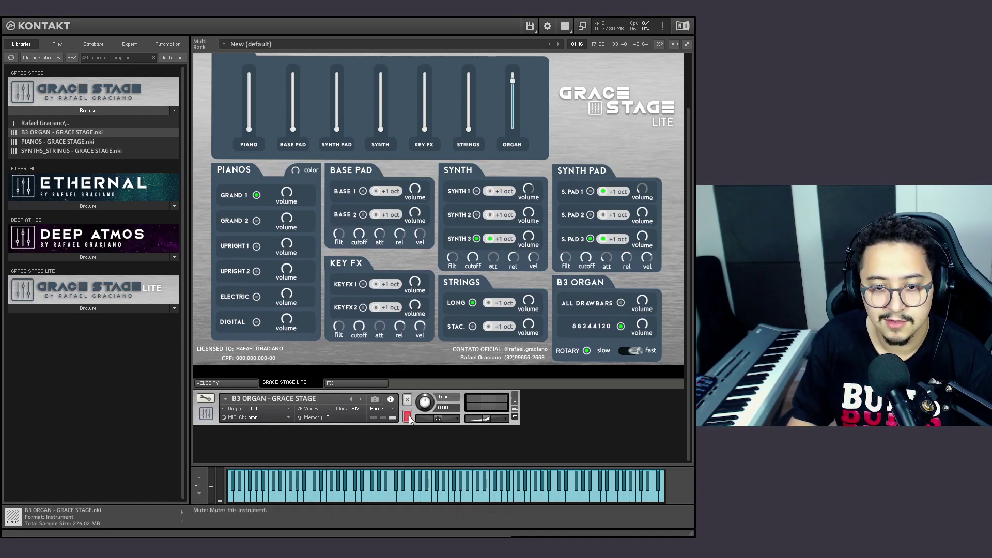
pyautogui.scroll(2, 437, 304)
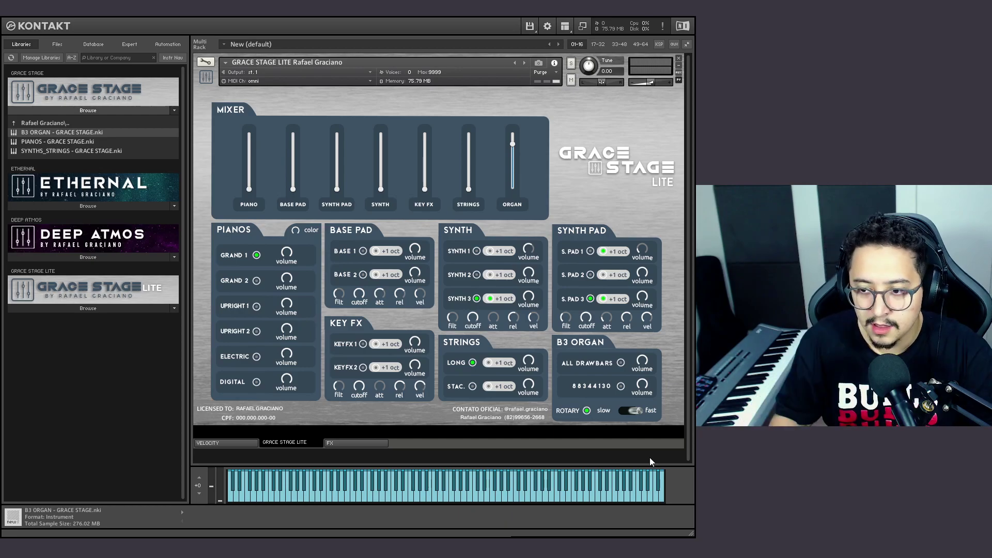
# Give Grace Stage Lite a linear velocity curve (Curve 0) from Min 1 to Max 127
pyautogui.click(231, 445)
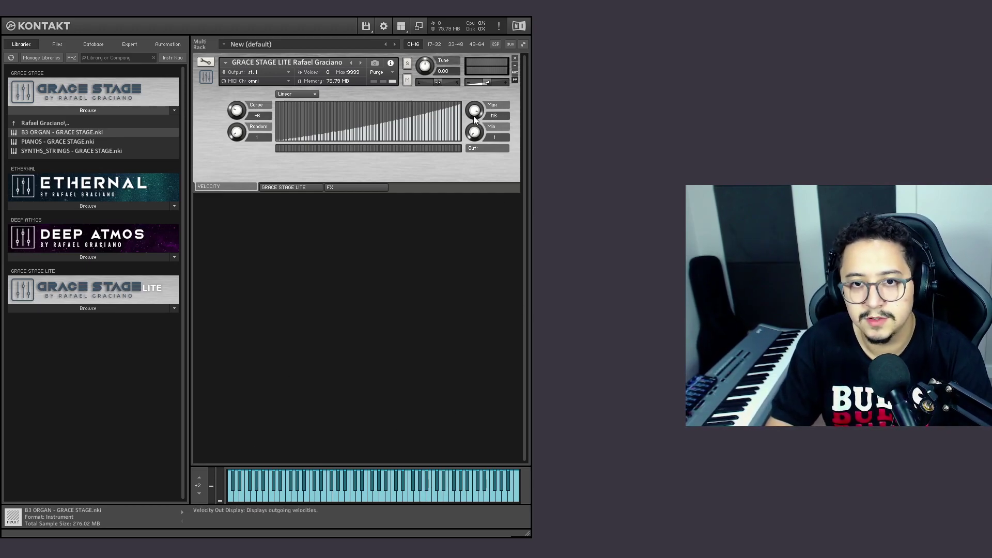
pyautogui.moveTo(474, 115); pyautogui.dragTo(481, 125)
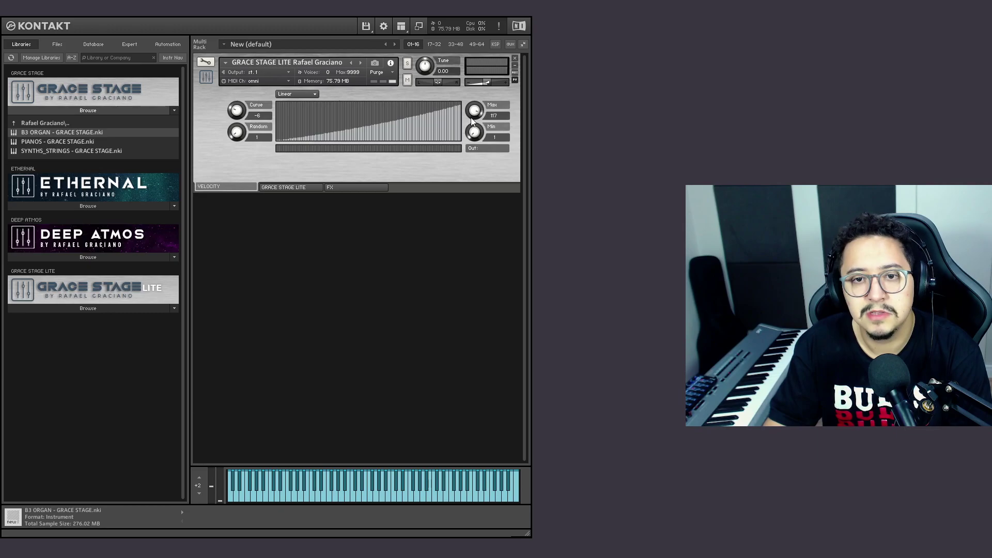
pyautogui.scroll(-1, 470, 118)
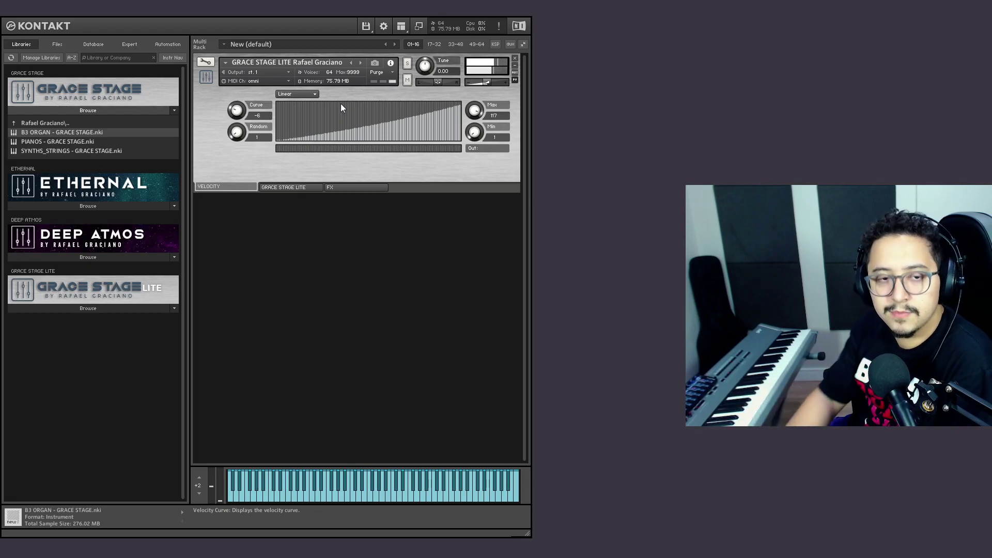
pyautogui.keyDown('ctrl'); pyautogui.click(475, 106); pyautogui.keyUp('ctrl')
pyautogui.keyDown('ctrl'); pyautogui.click(241, 111); pyautogui.keyUp('ctrl')
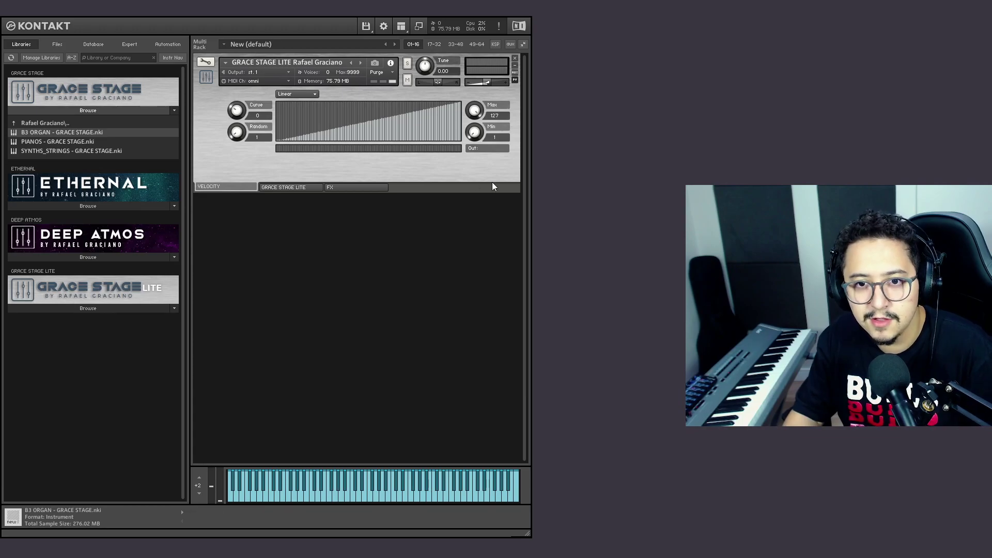
pyautogui.moveTo(470, 115); pyautogui.dragTo(470, 98)
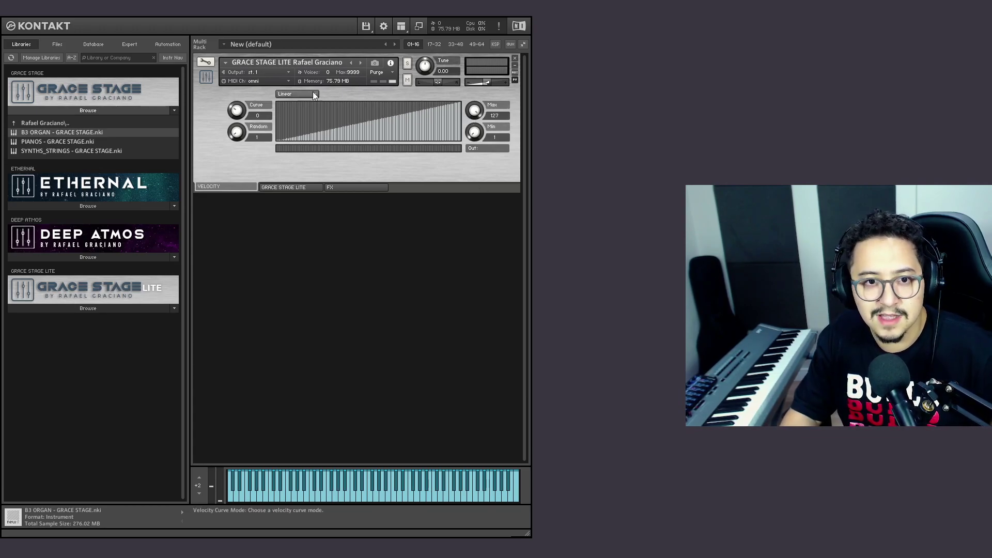
pyautogui.click(307, 94)
pyautogui.click(305, 112)
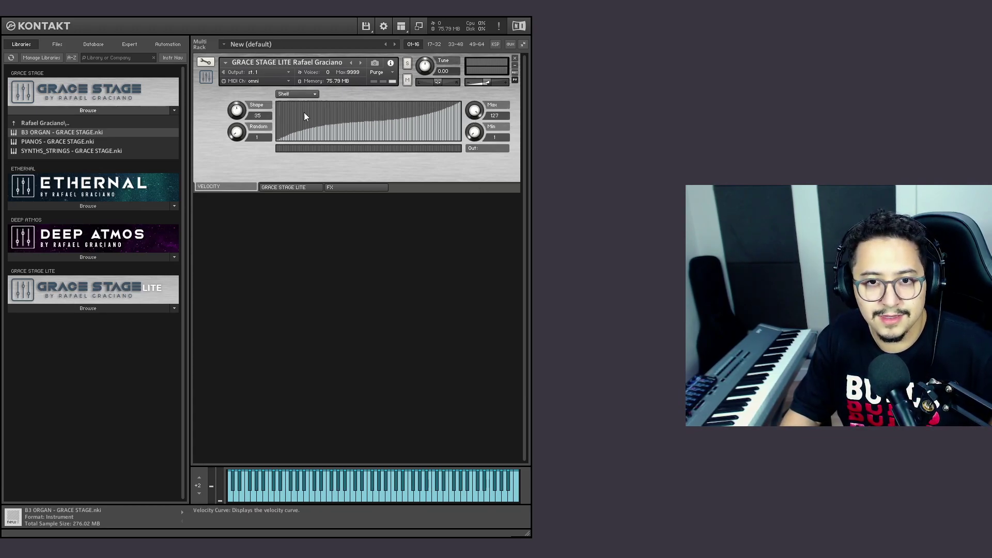
pyautogui.click(315, 93)
pyautogui.click(305, 131)
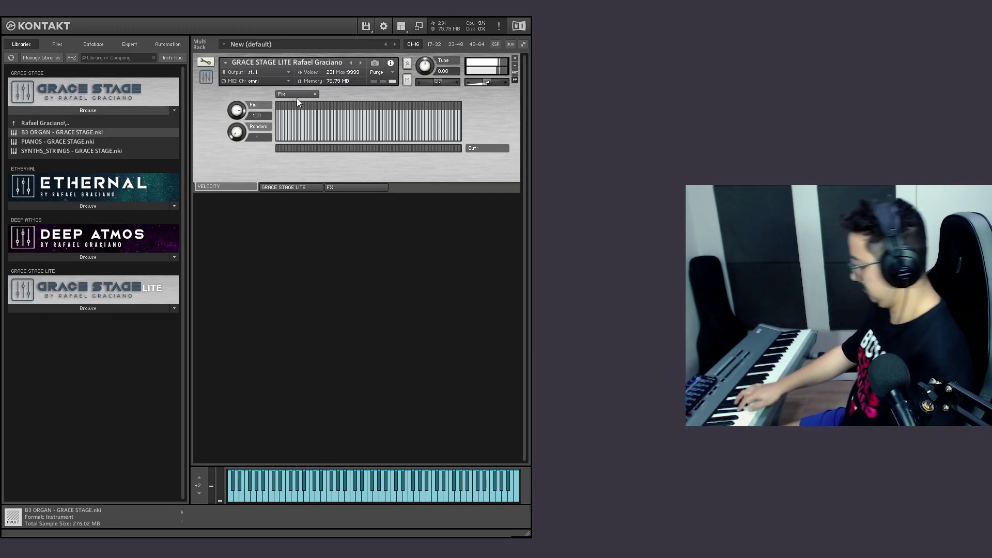
pyautogui.click(288, 96)
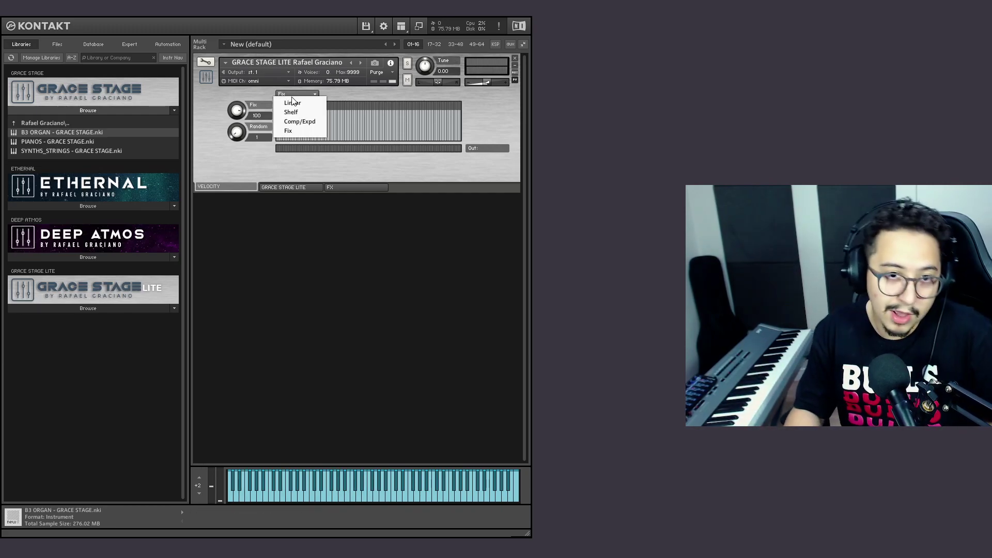
pyautogui.click(292, 102)
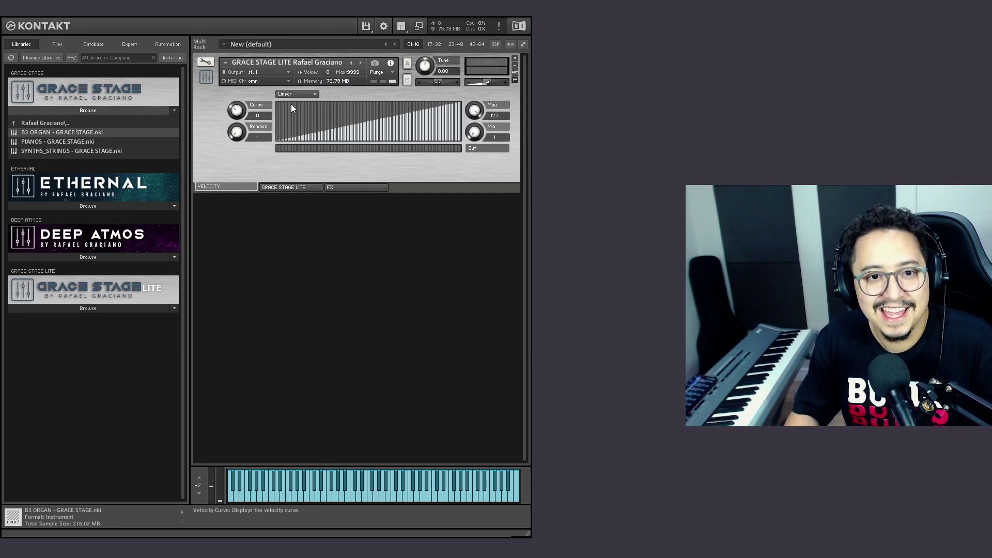
# Lower Grace Stage Lite's maximum velocity to 117 on the VELOCITY page
pyautogui.moveTo(478, 111); pyautogui.dragTo(474, 134)
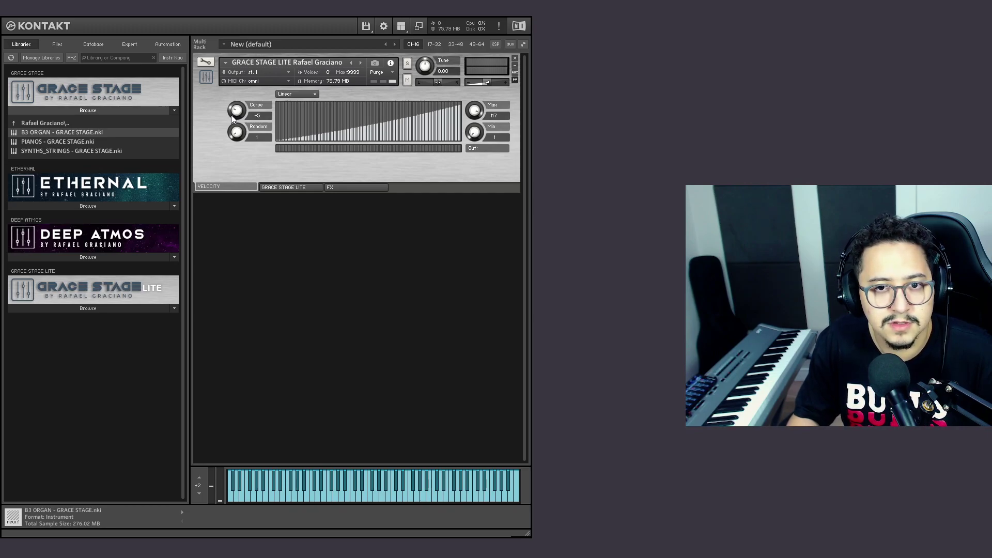
pyautogui.scroll(-1, 231, 114)
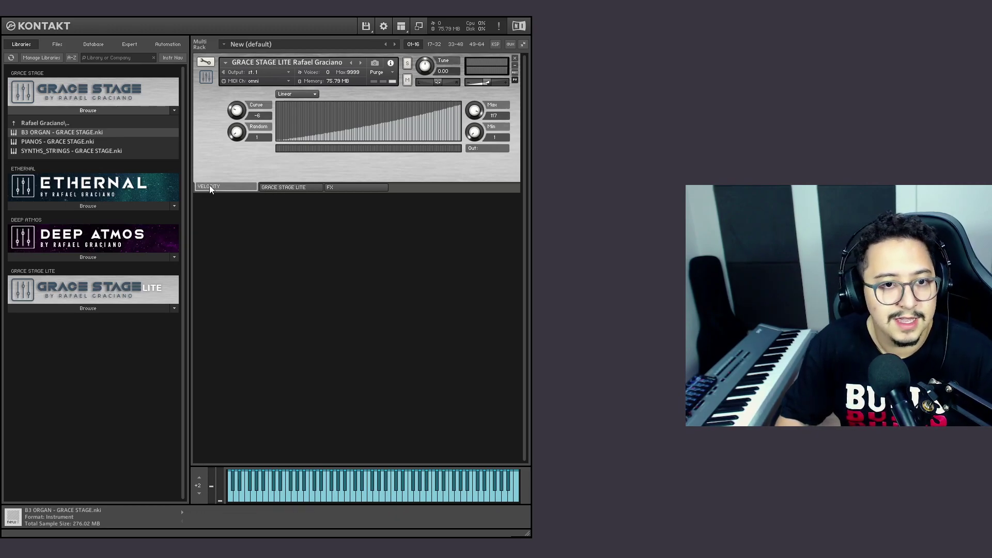
# On the FX page, bring the piano compressor to intensity 69 and amount 65
pyautogui.click(284, 187)
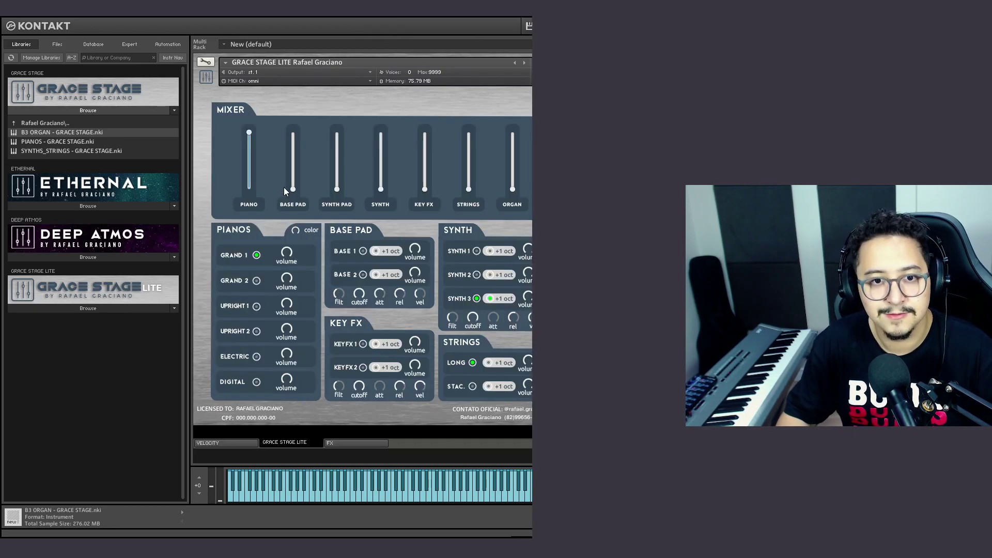
pyautogui.click(356, 445)
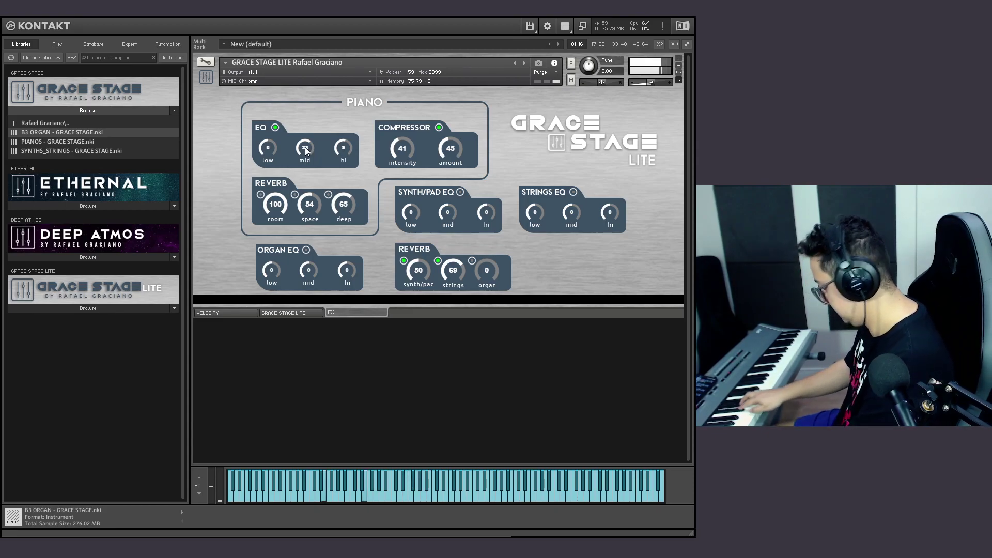
pyautogui.click(274, 129)
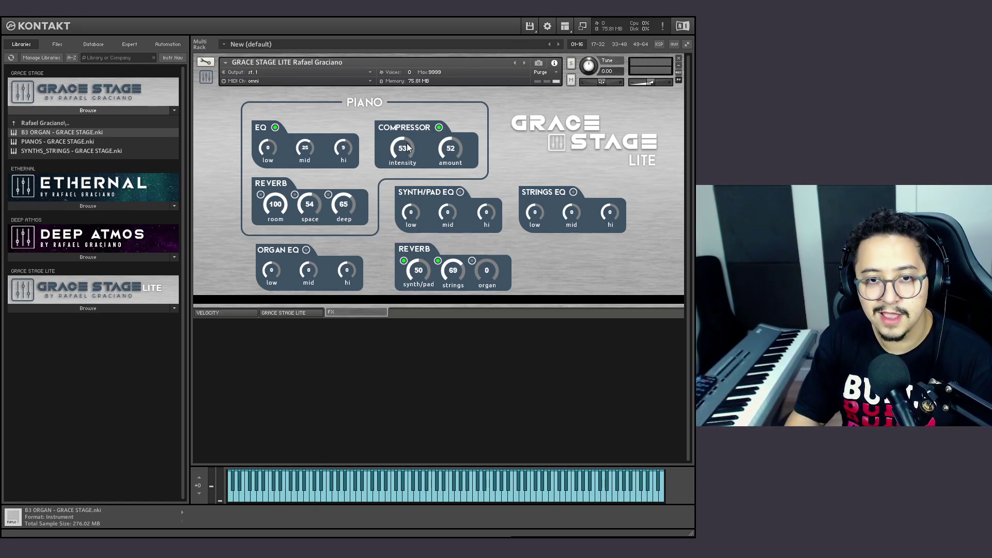
pyautogui.click(282, 315)
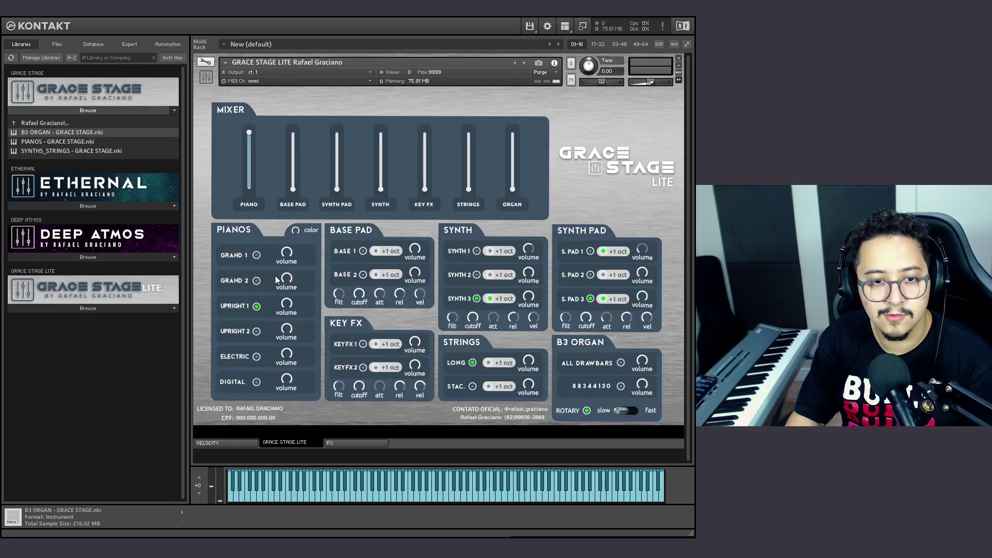
pyautogui.click(346, 443)
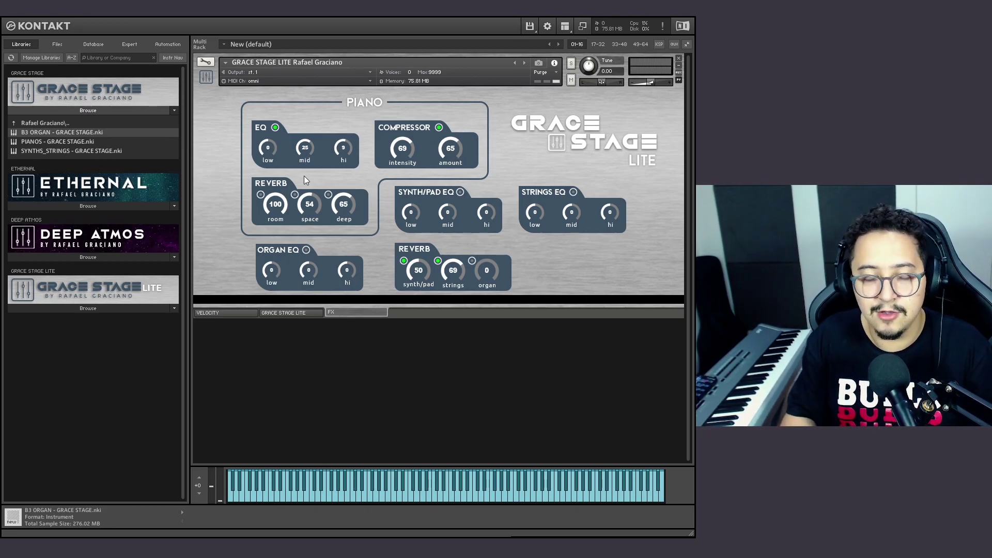
# Enable the piano room, space and deep reverbs with deep at 63; compressor 39 intensity, 38 amount
pyautogui.click(260, 195)
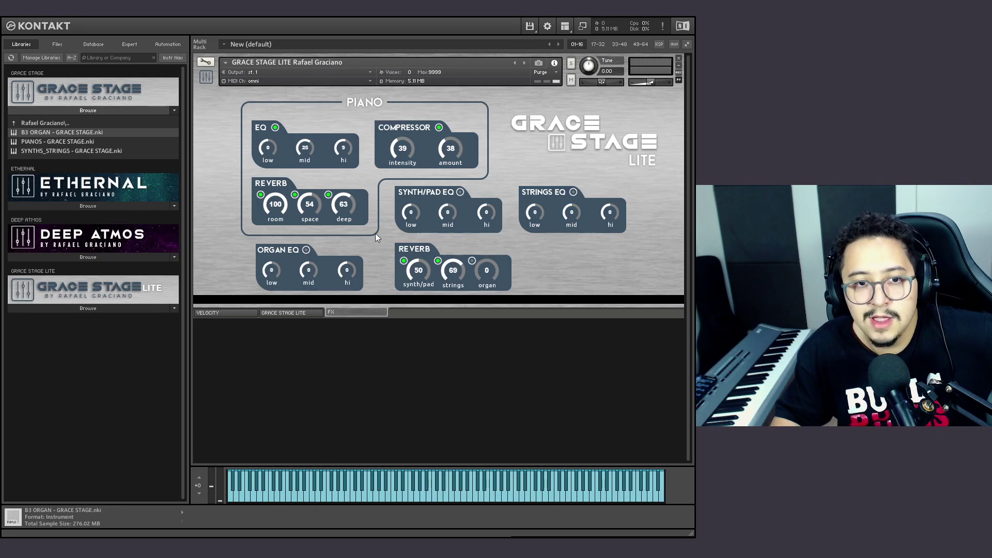
# Audition the organ reverb, then leave it switched off with its level at 48
pyautogui.click(299, 313)
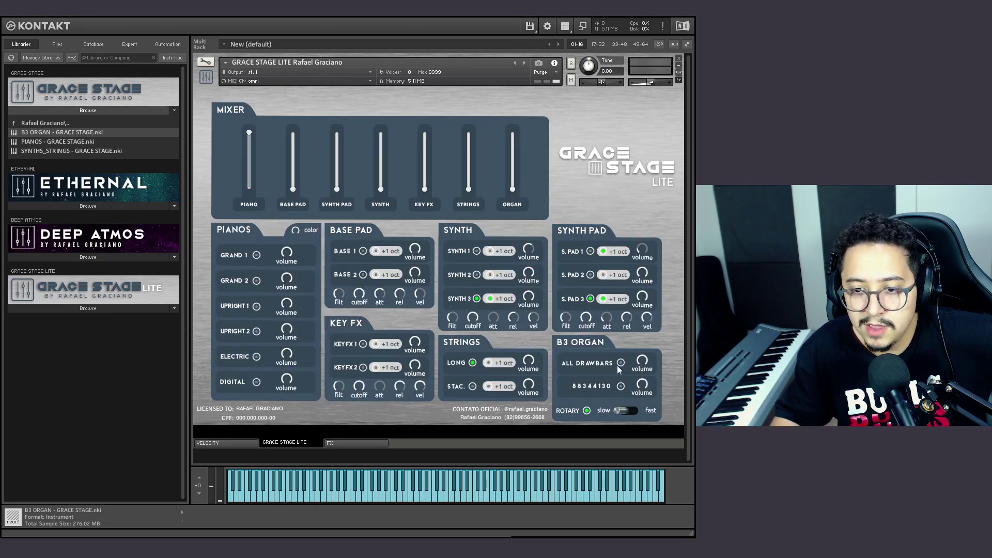
pyautogui.click(341, 443)
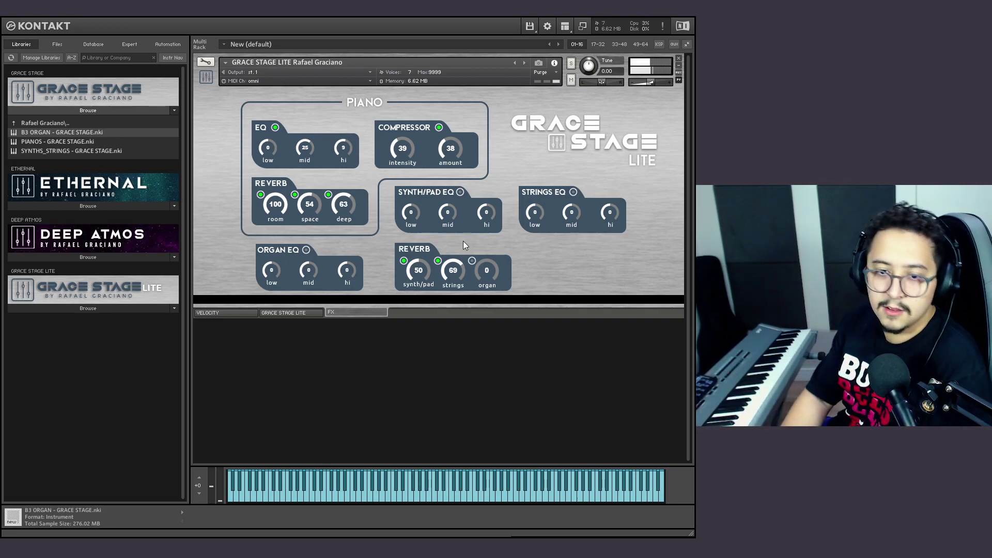
pyautogui.click(472, 260)
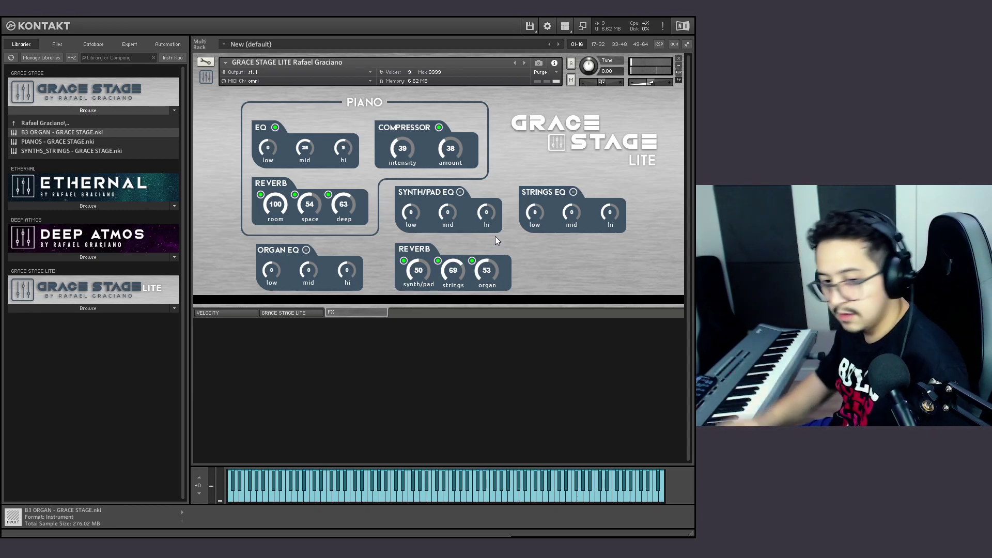
pyautogui.scroll(5, 499, 270)
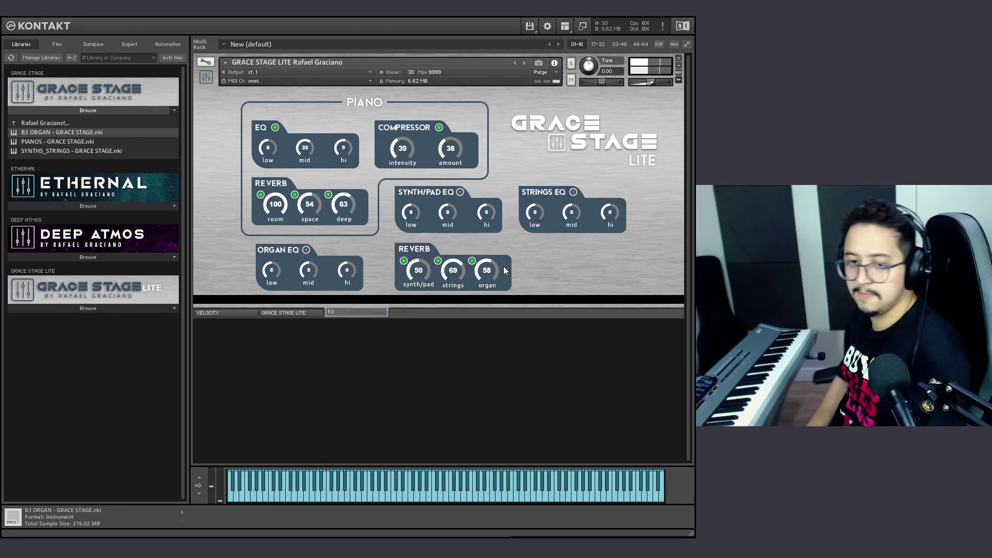
pyautogui.click(471, 261)
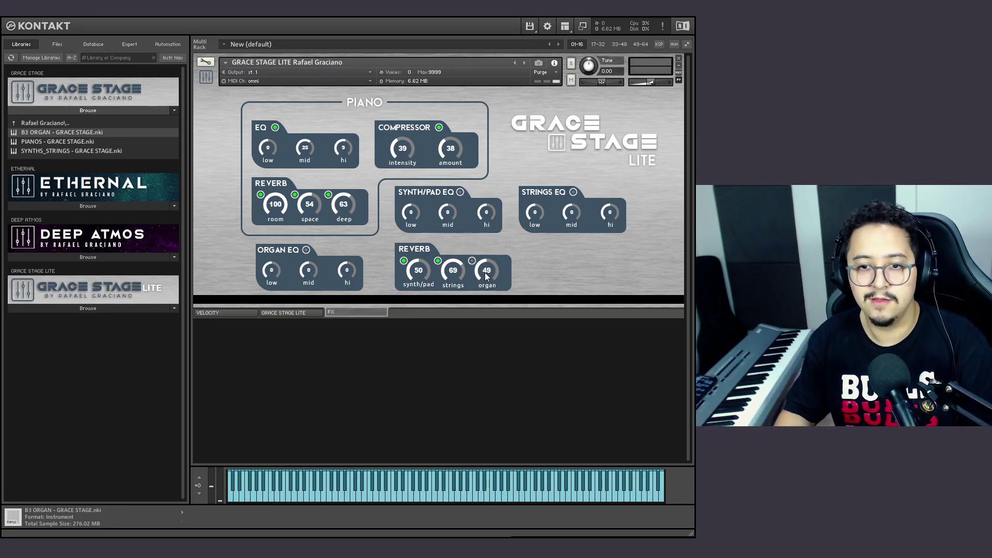
pyautogui.moveTo(485, 272); pyautogui.dragTo(500, 298)
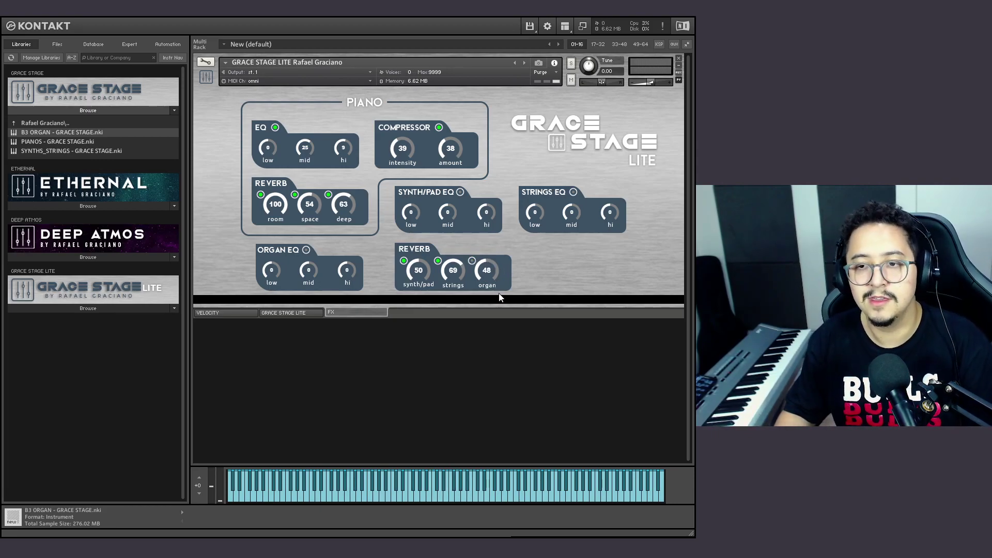
# Show Grace Stage Lite's Snapshot view and choose PRESET 1 from the snapshot list
pyautogui.click(283, 313)
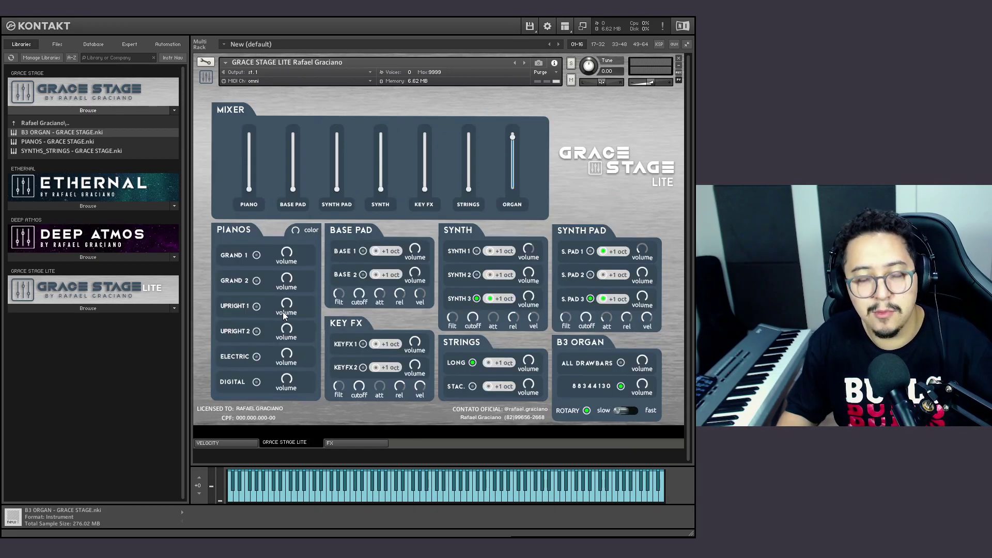
pyautogui.click(539, 66)
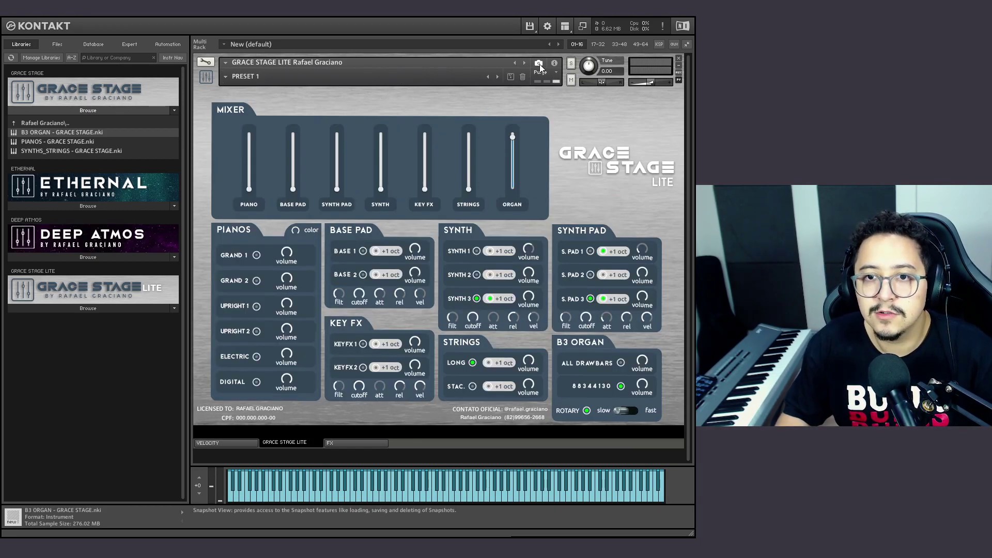
pyautogui.click(226, 76)
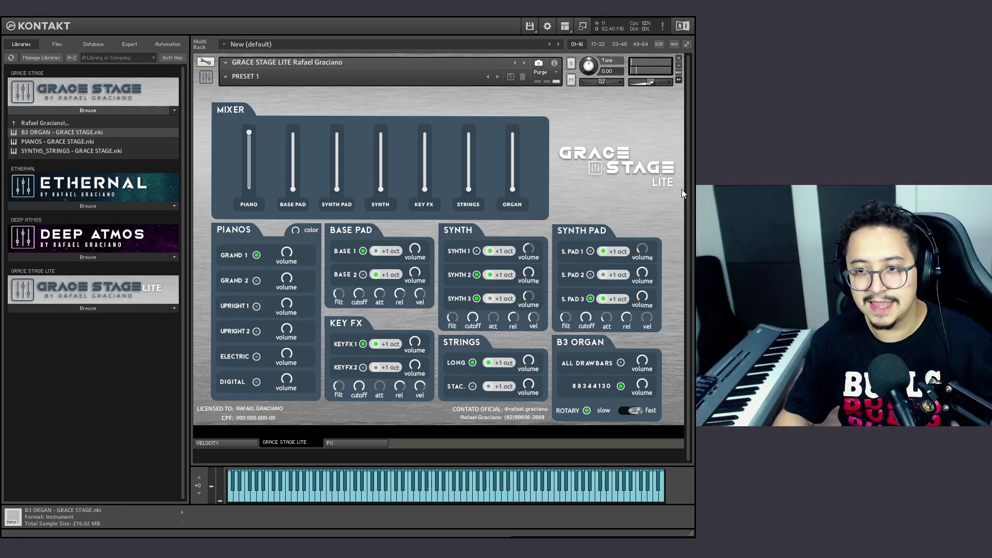
# Collapse Grace Stage Lite and load ETHERNAL Rafael Graciano.nki from the ETHERNAL library
pyautogui.click(206, 76)
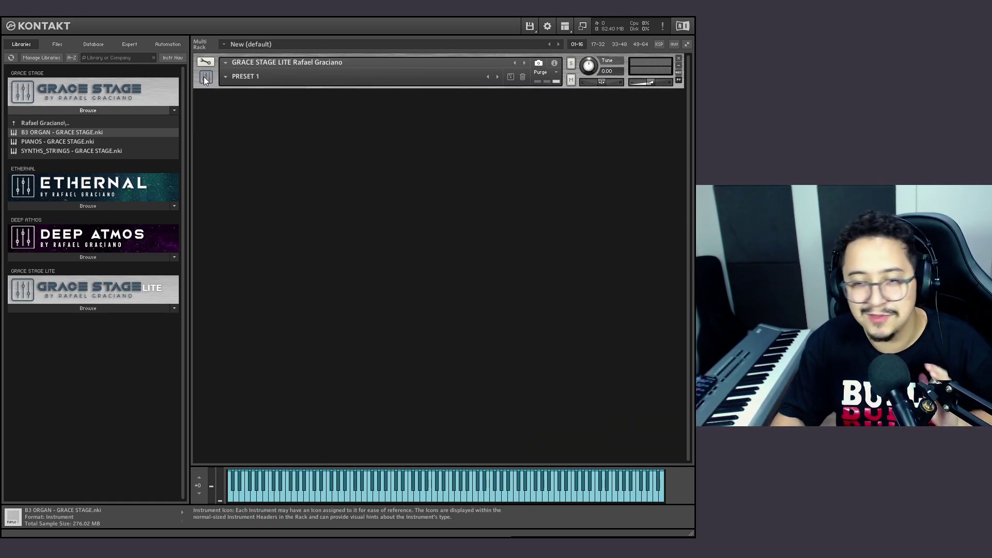
pyautogui.click(78, 207)
pyautogui.doubleClick(66, 219)
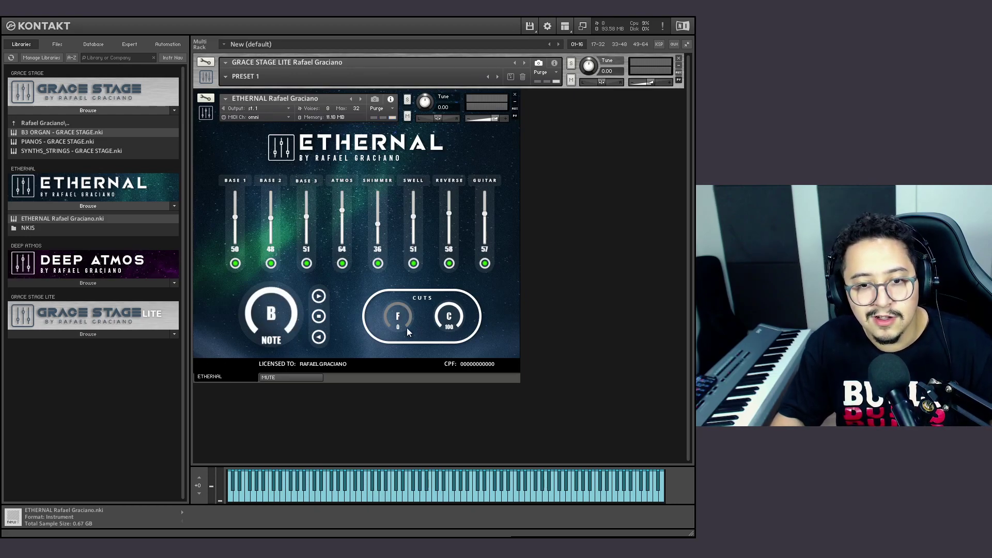
# Raise the Ethernal F Cut to 47, then re-expand the Ethernal and Grace Stage Lite panels
pyautogui.rightClick(496, 118)
pyautogui.click(505, 126)
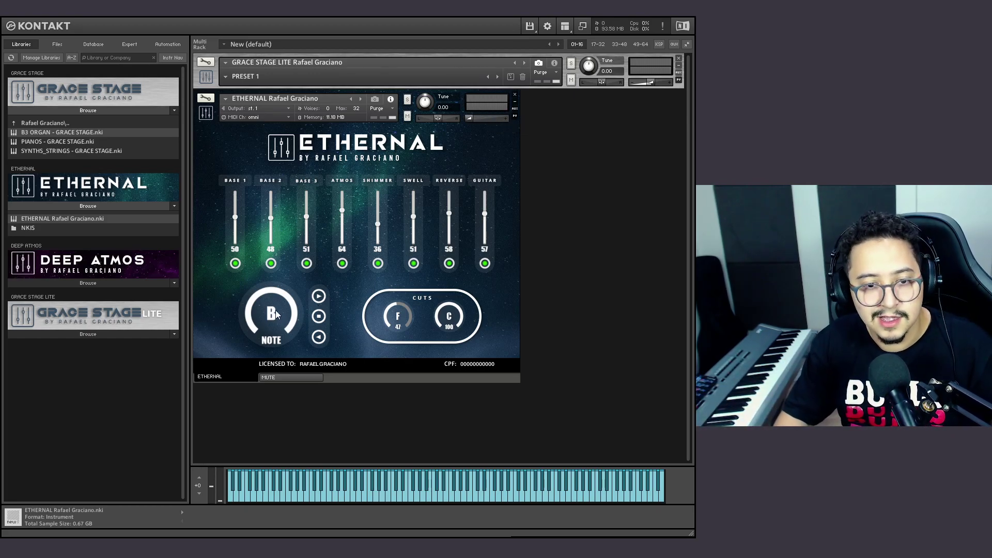
pyautogui.click(203, 117)
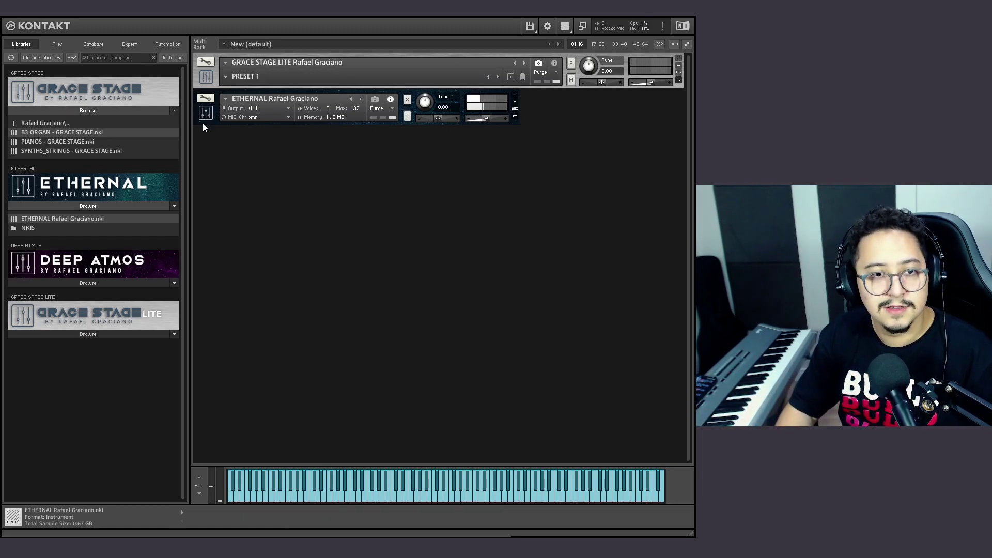
pyautogui.click(205, 114)
pyautogui.click(208, 77)
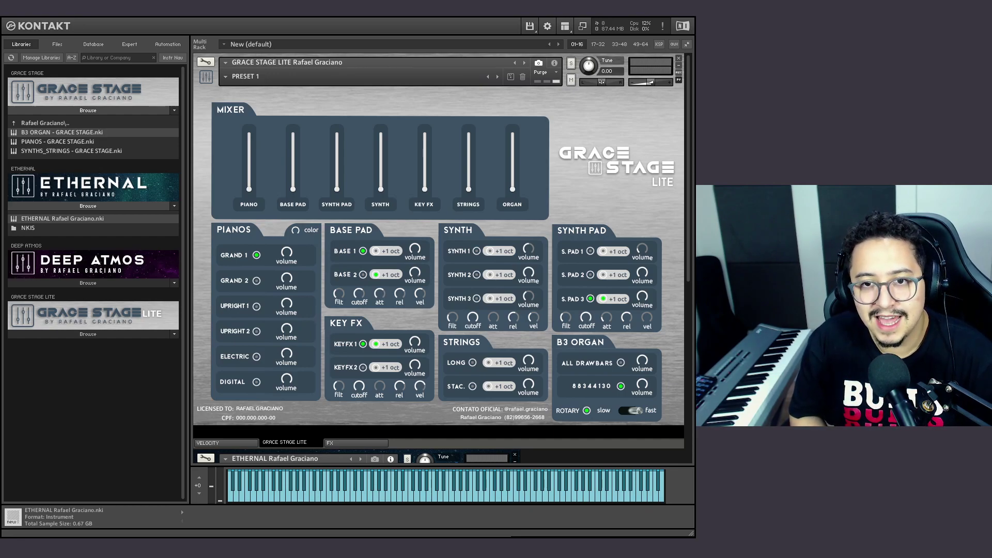
# Delete the ETHERNAL instrument from the rack and re-expand Grace Stage Lite
pyautogui.click(199, 77)
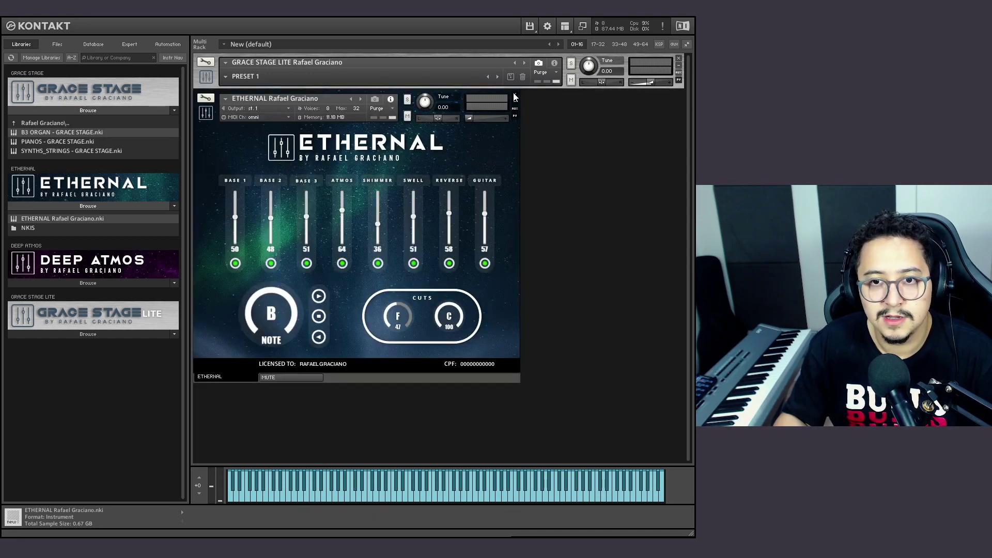
pyautogui.click(515, 95)
pyautogui.click(206, 77)
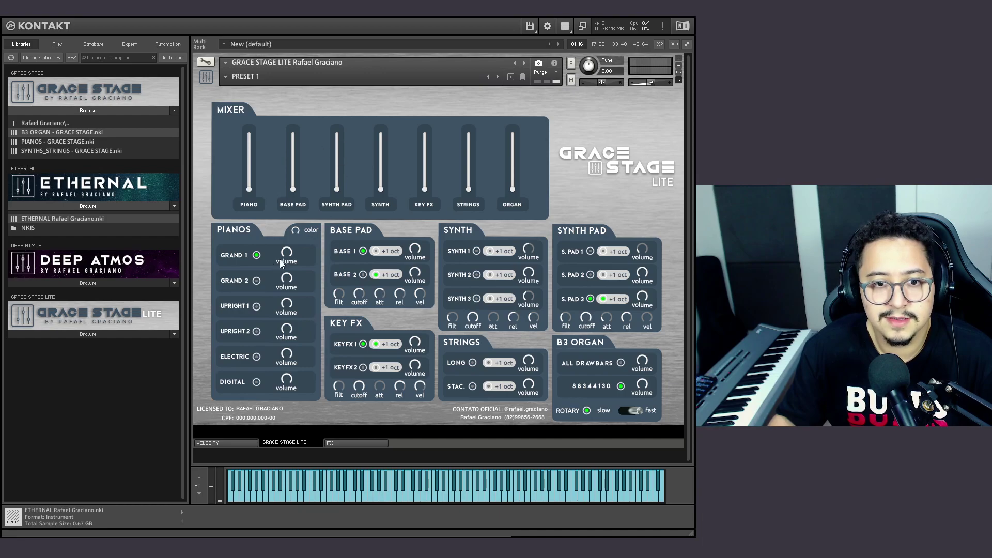
# Switch the Grace Stage Lite header back to info view, showing output st.1 and MIDI omni
pyautogui.click(554, 63)
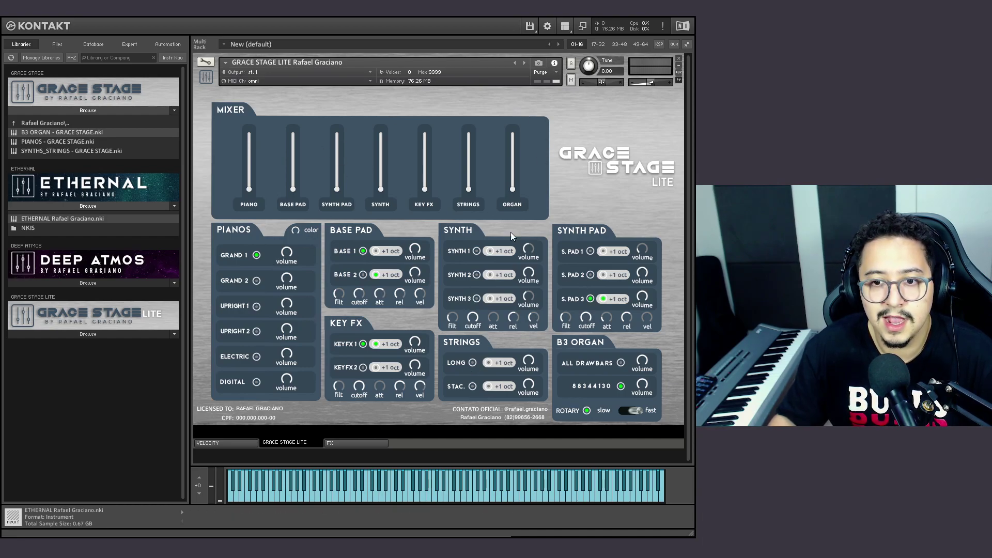